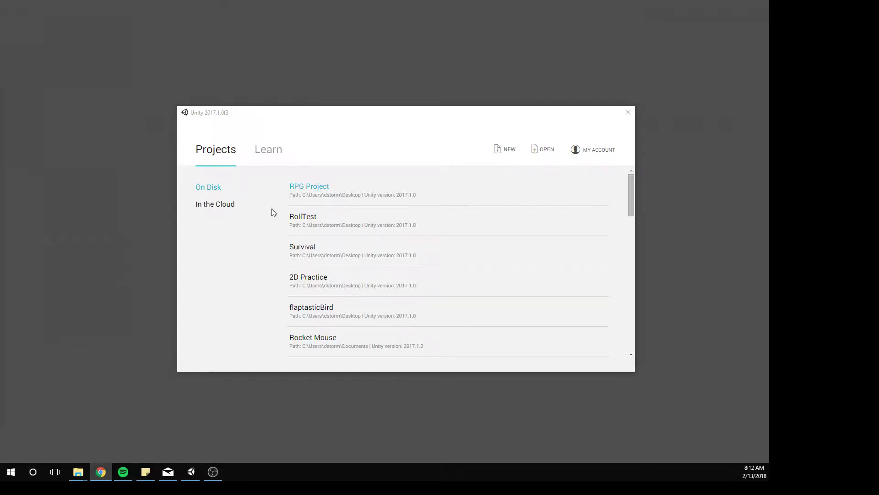
Start a new 2D project and name it FlappyTurkey.
left_click(516, 155)
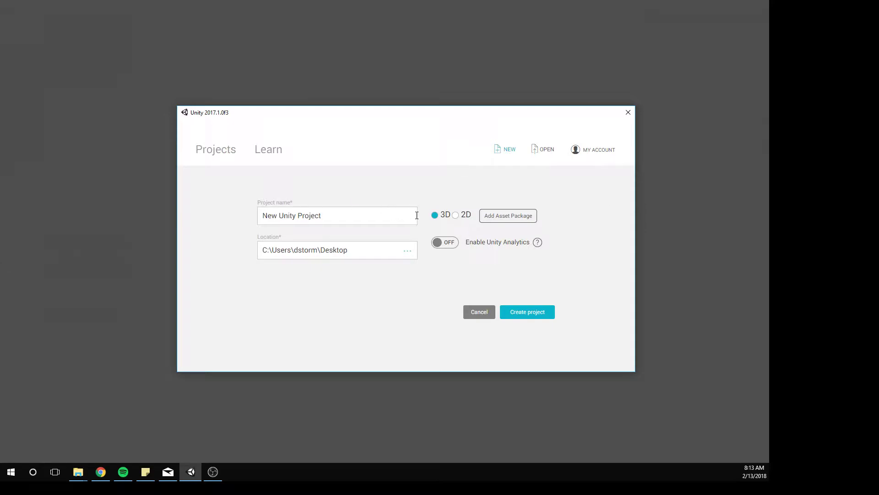
left_click(456, 215)
left_click_drag(327, 215, 176, 210)
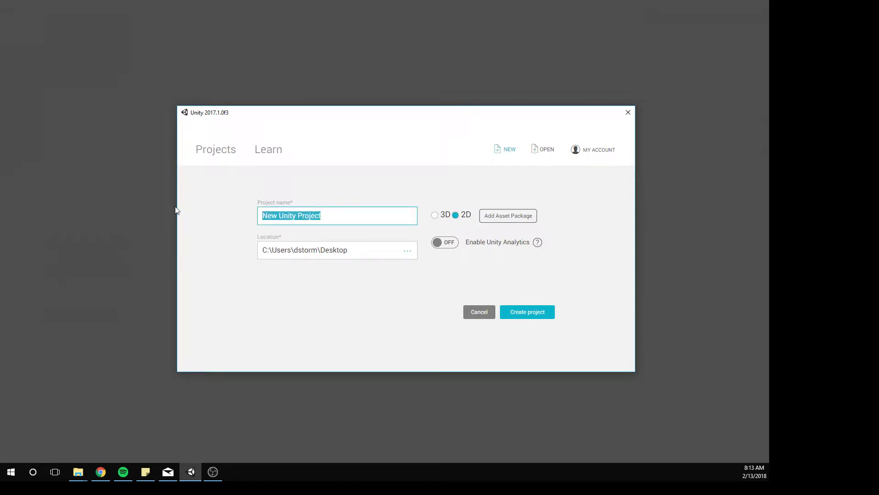
type("F")
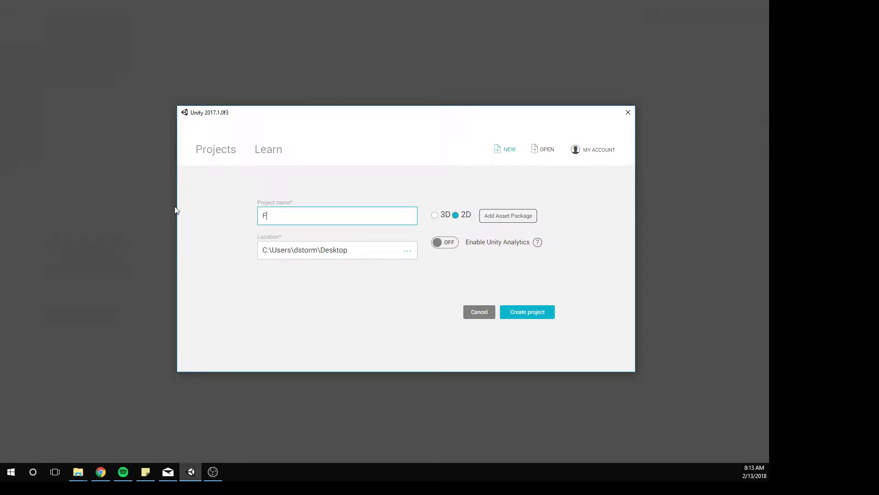
type("lappyTurkey")
Set the project location to the Unity3D folder within Video Games in the personal desktop folder, and create the project.
left_click(408, 251)
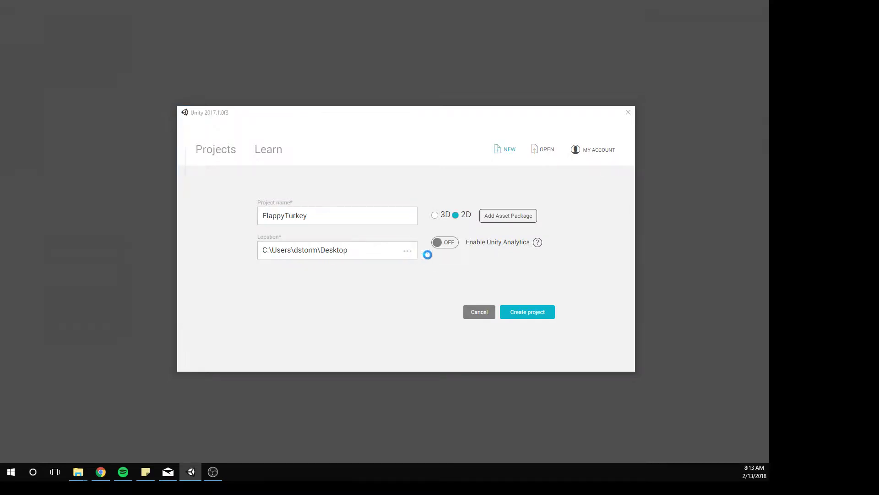
scroll(392, 233, "down", 6)
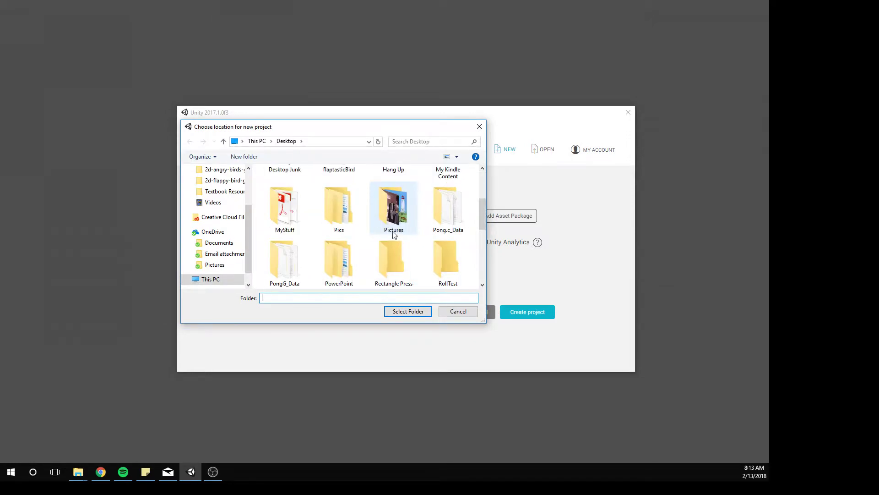
scroll(392, 235, "down", 1)
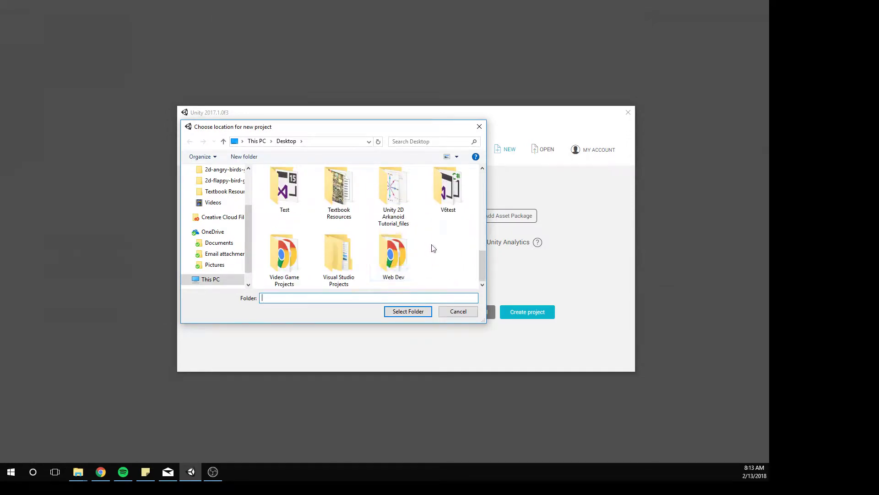
scroll(432, 247, "up", 4)
scroll(434, 244, "up", 2)
scroll(434, 243, "down", 1)
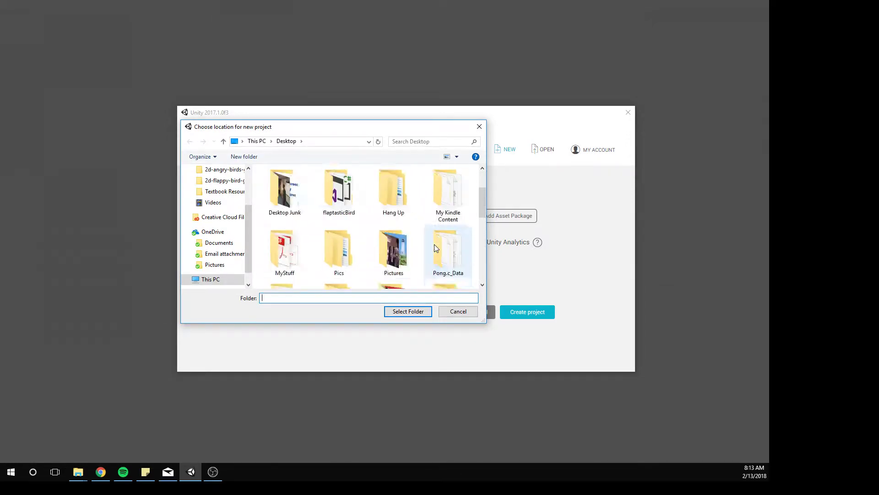
scroll(434, 244, "up", 1)
double_click(449, 203)
double_click(287, 184)
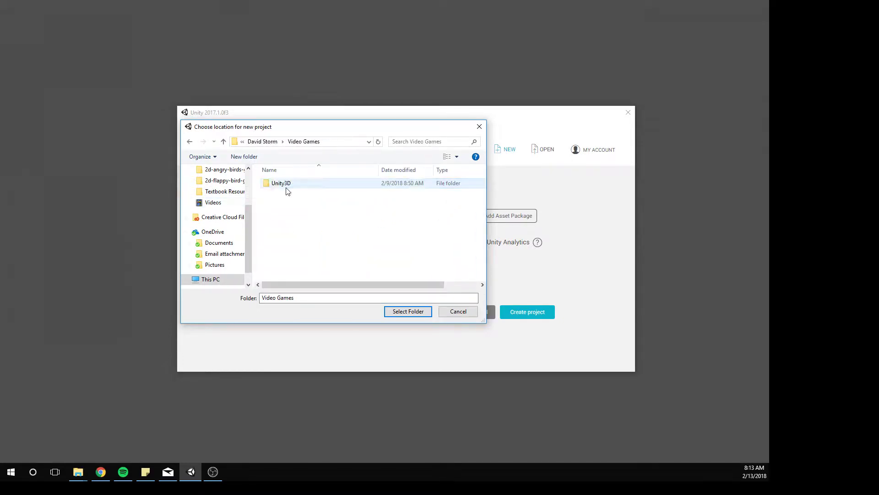
double_click(284, 183)
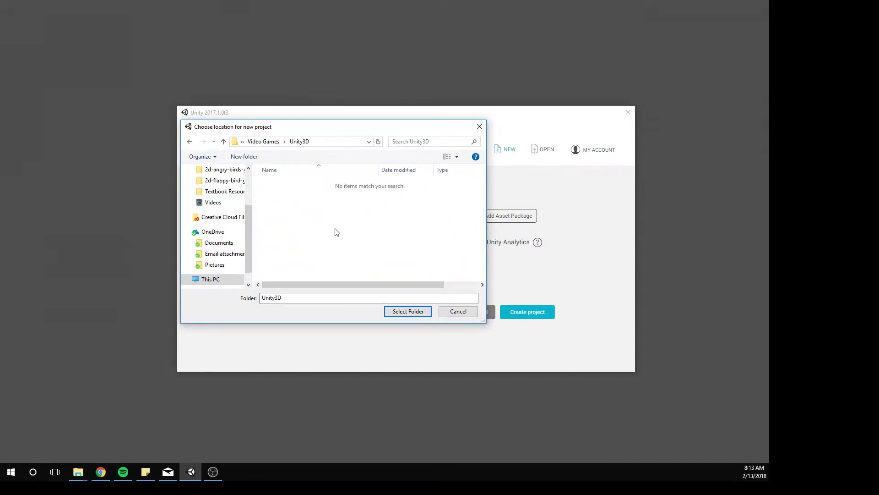
left_click(389, 313)
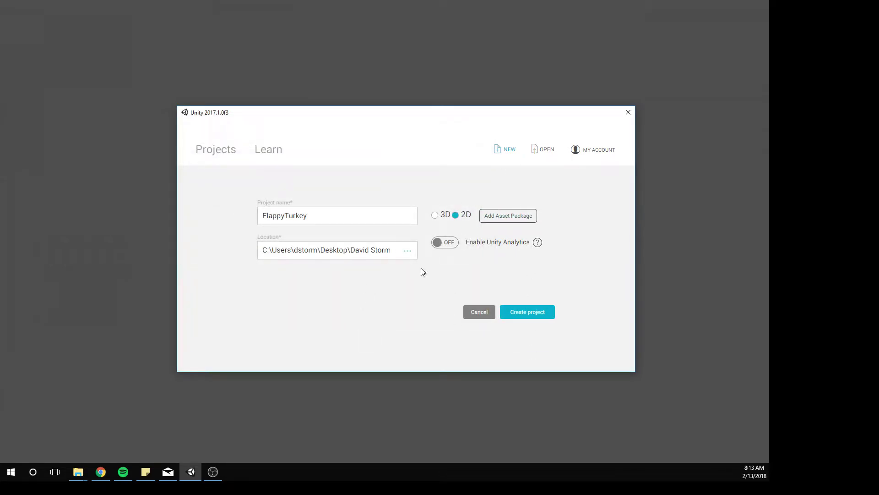
left_click(530, 311)
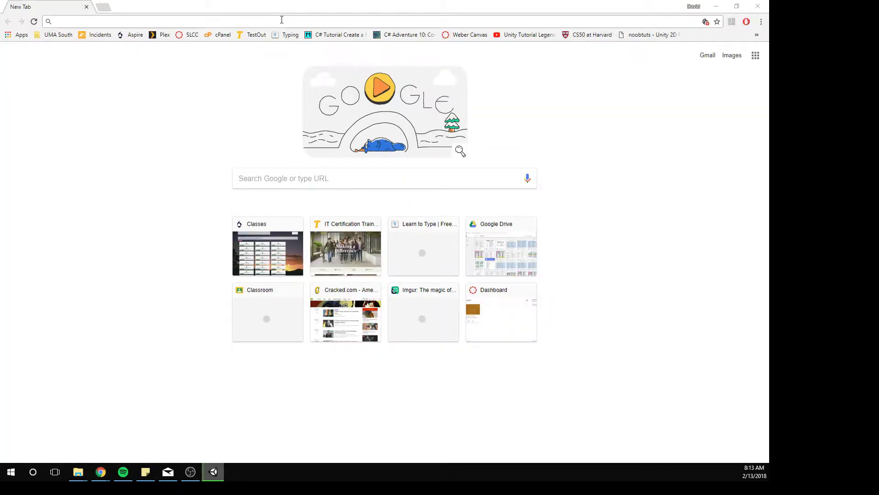
Search the web in Chrome for flappy bird and try the browser game on flappybird.io.
left_click(94, 21)
type("flappy bir")
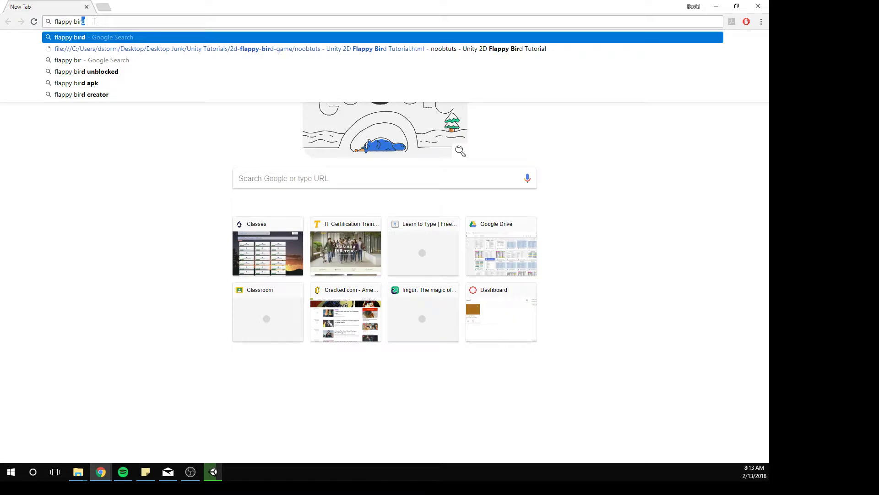
key("Return")
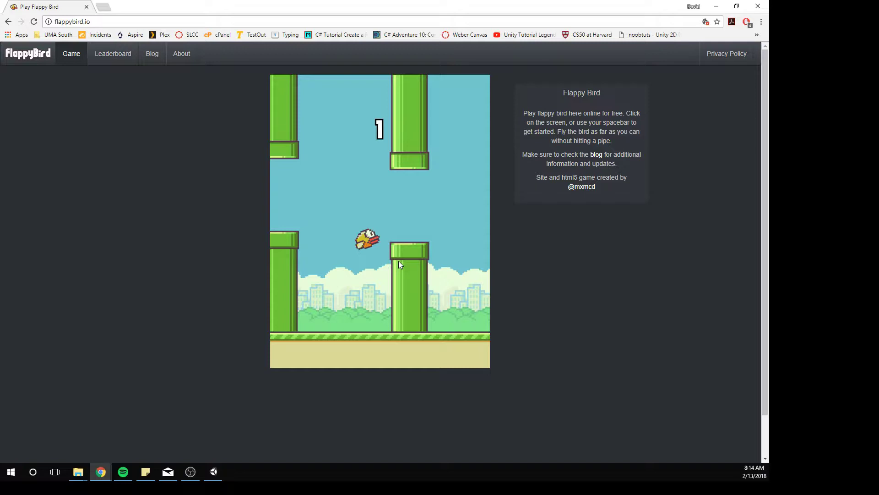
left_click(398, 260)
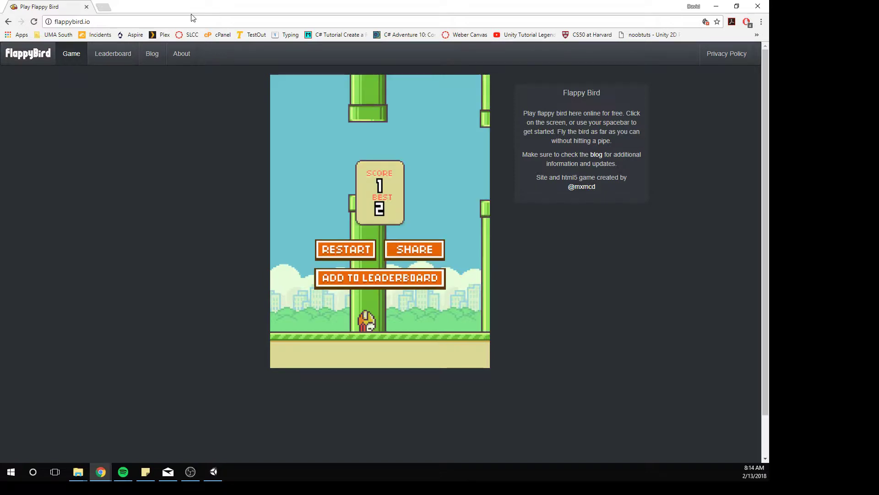
Switch to Unity and set the Main Camera's background color to R 198, G 208, B 230.
key("alt+Tab")
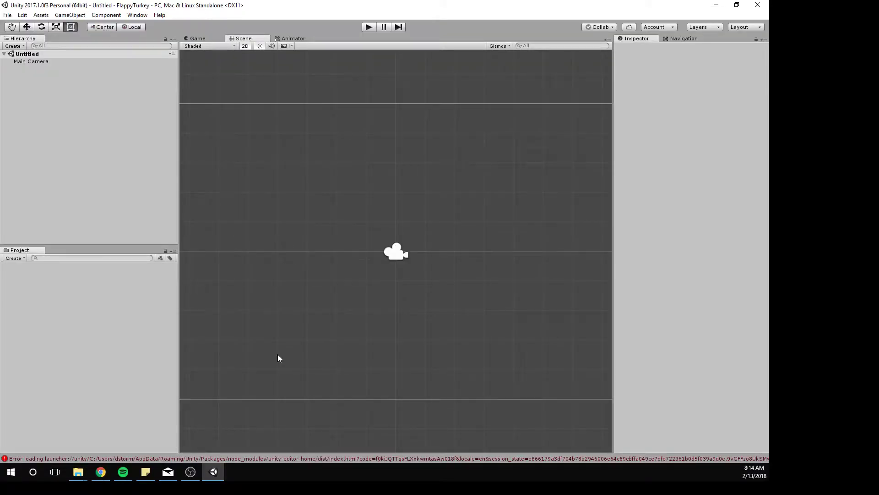
scroll(314, 290, "down", 3)
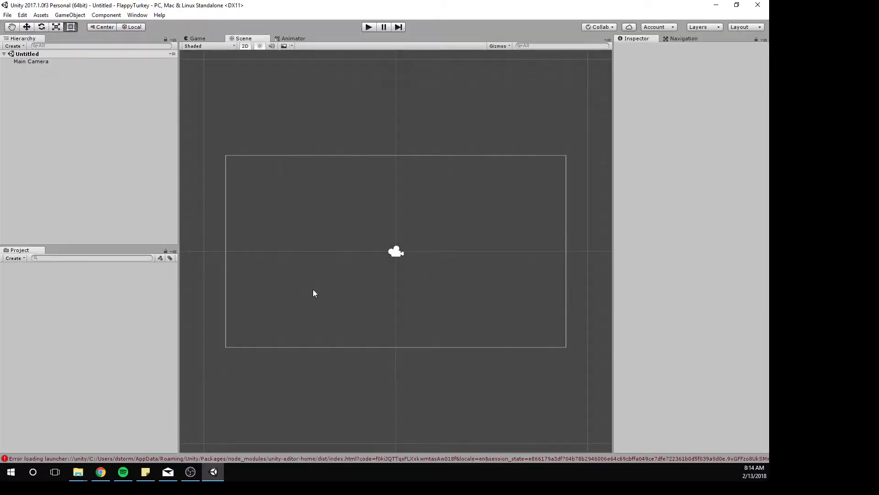
left_click(311, 184)
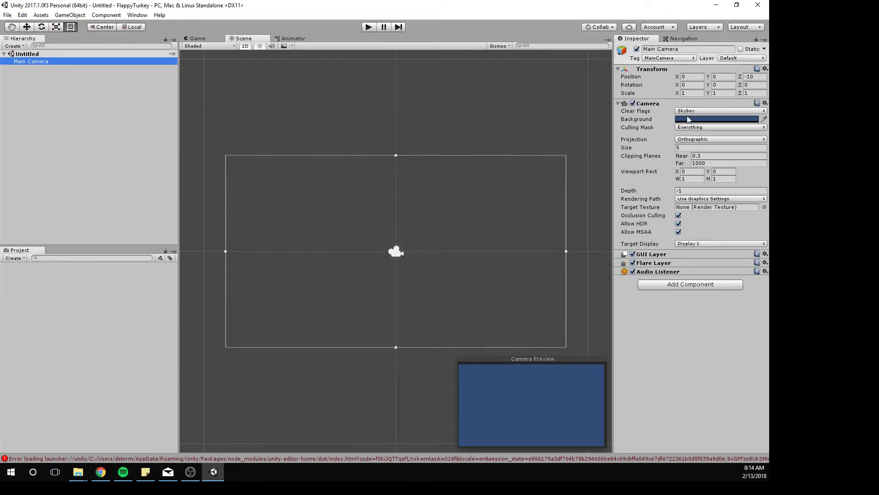
left_click(688, 120)
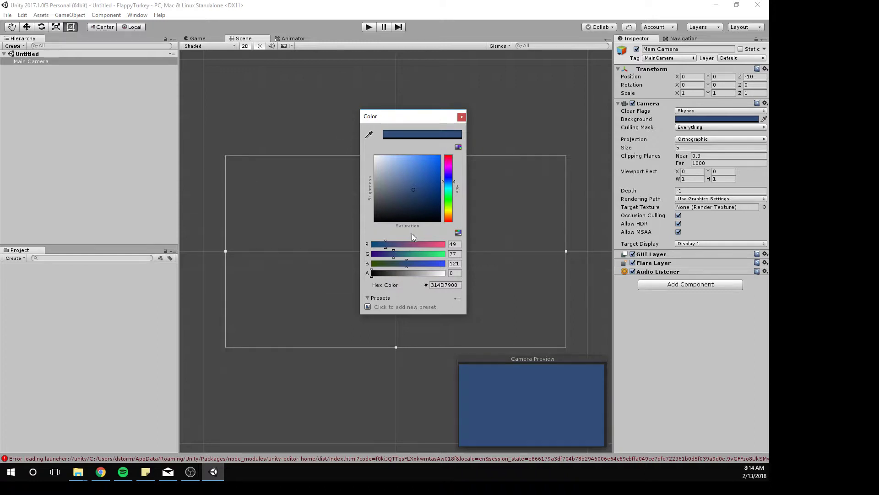
left_click(457, 244)
type("198")
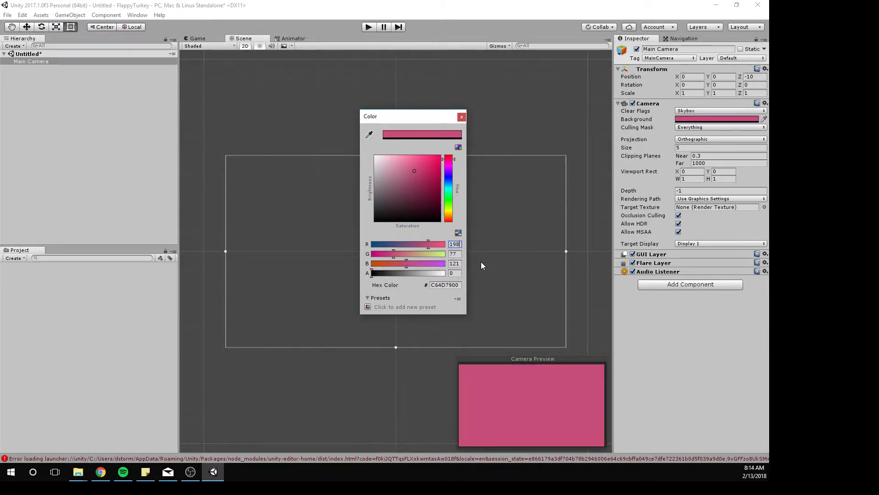
left_click(458, 255)
type("208")
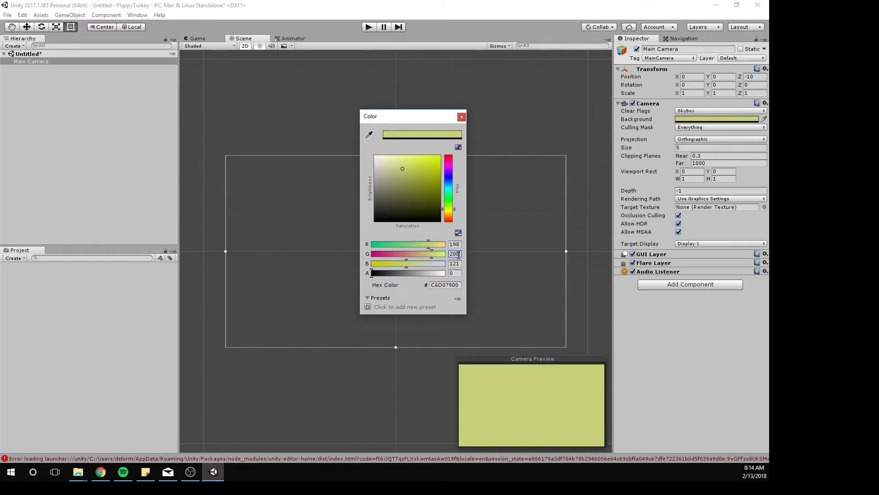
left_click(459, 265)
type("230")
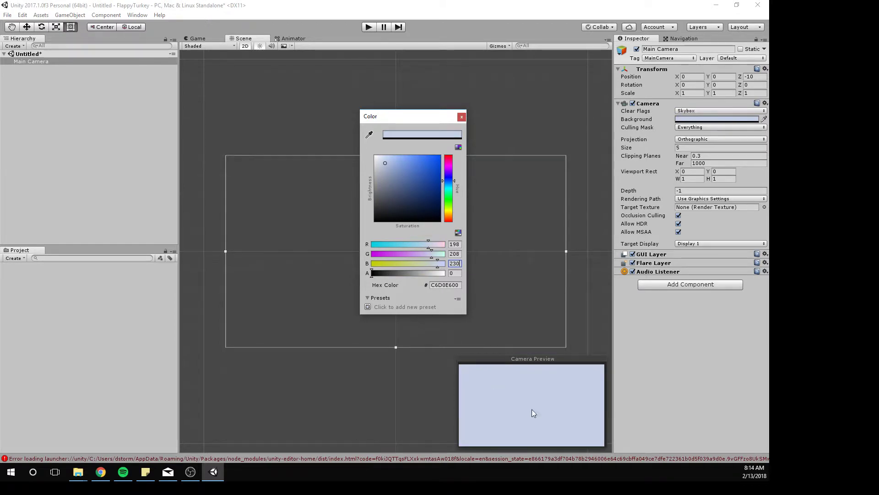
left_click(461, 117)
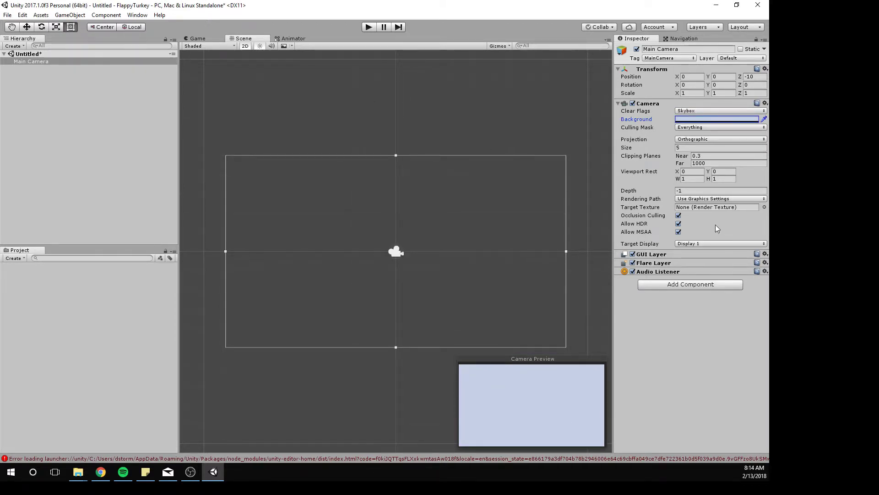
Set the Main Camera's orthographic size to 10.
left_click(692, 148)
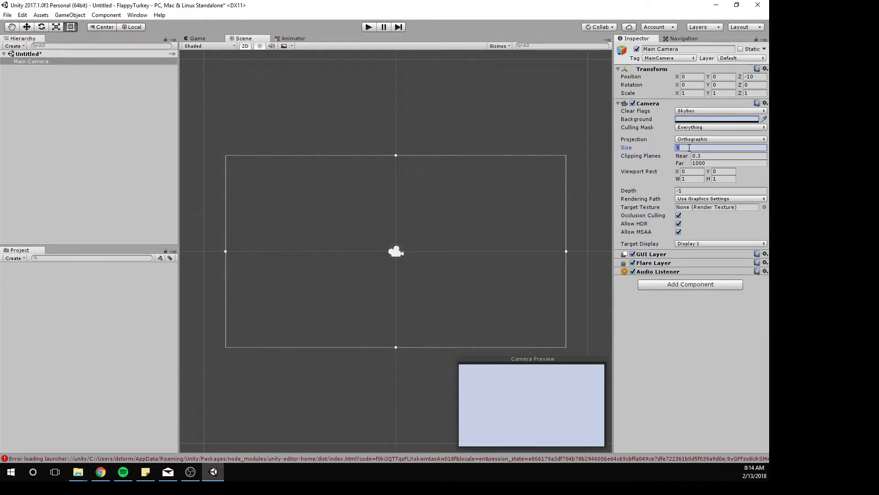
type("10")
scroll(377, 252, "down", 5)
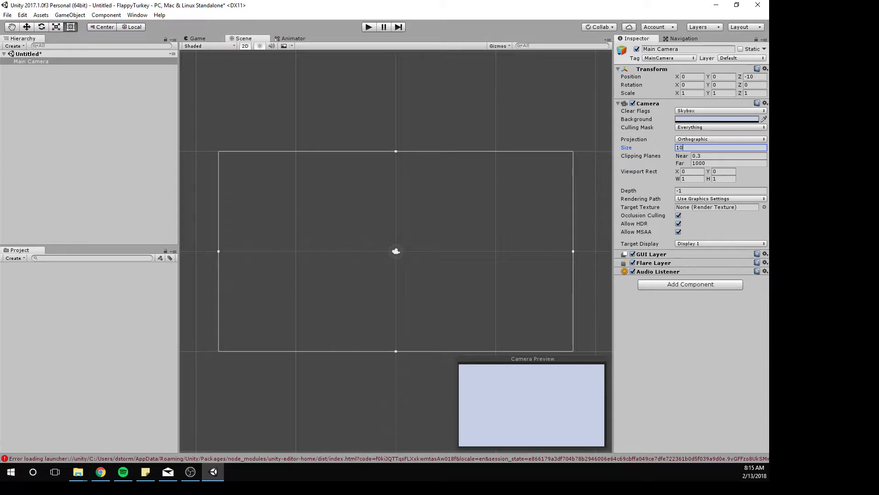
key("alt+Tab")
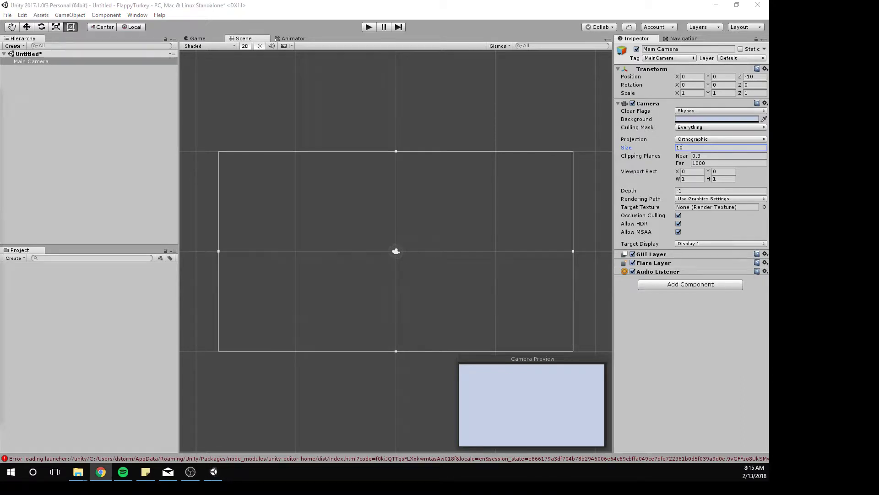
Import background.png, bird.png, ground.png and obstacle.png from the flaptasticBird Assets\Sprites folder on the desktop into the project.
right_click(70, 328)
left_click(112, 218)
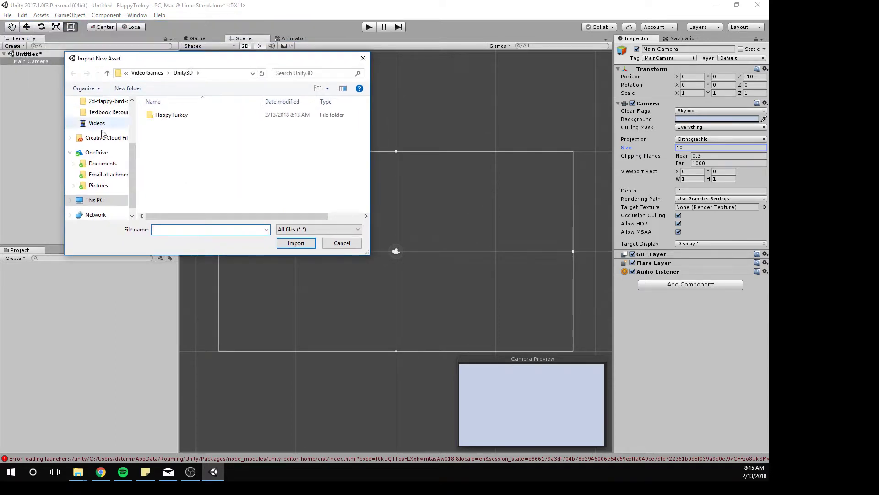
left_click_drag(133, 191, 128, 131)
left_click(98, 119)
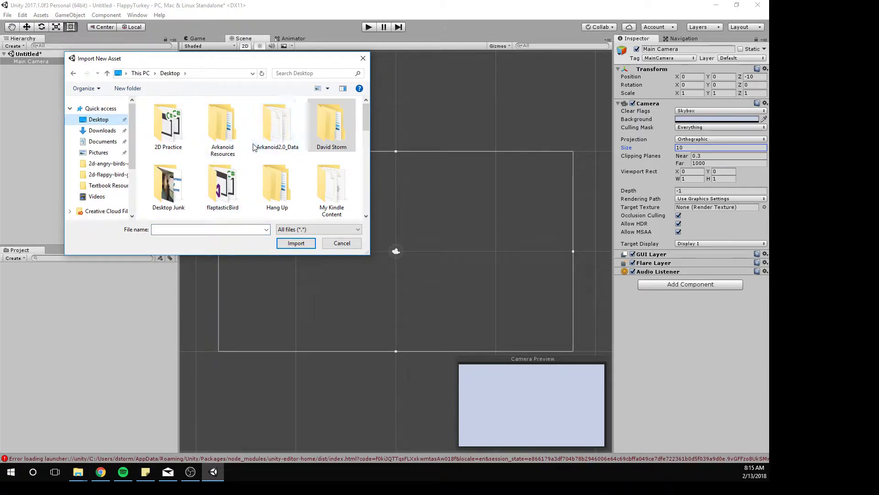
scroll(256, 167, "down", 1)
double_click(222, 136)
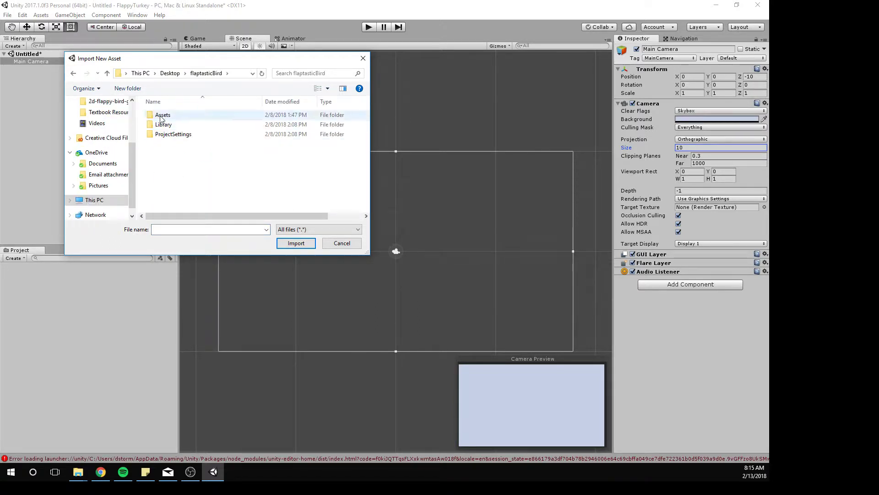
double_click(166, 117)
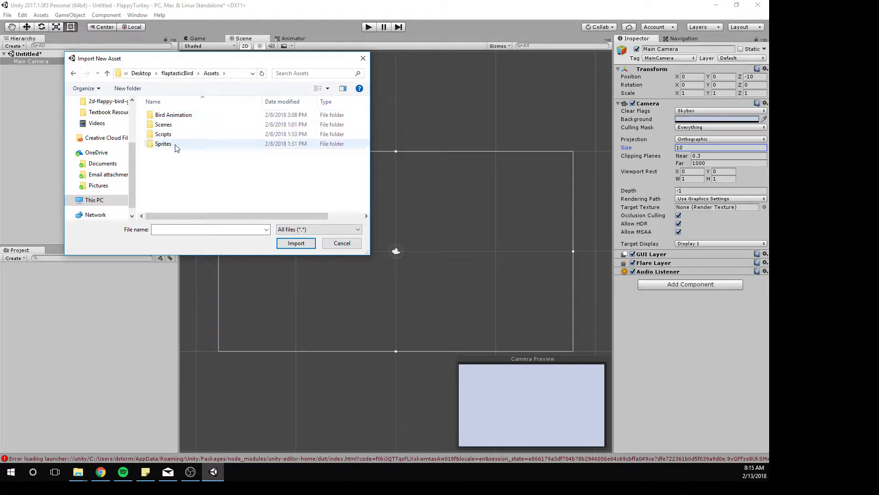
double_click(176, 144)
left_click(168, 117)
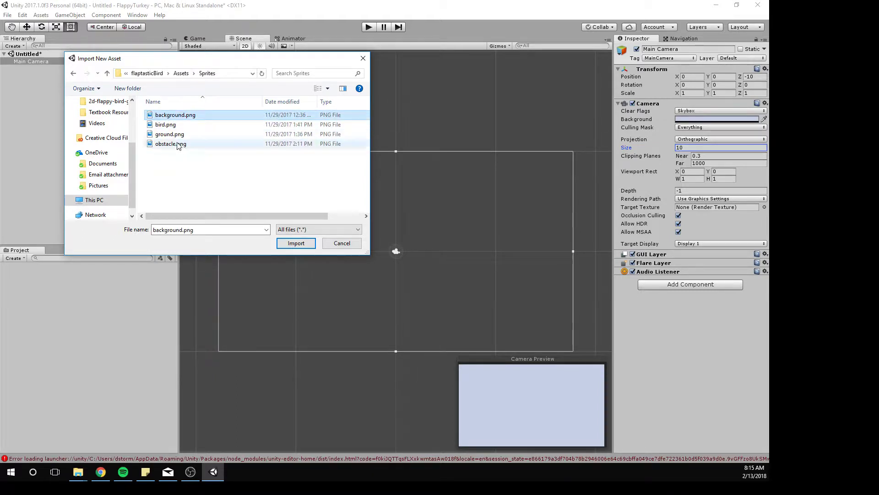
left_click(179, 144, "shift")
left_click(296, 243)
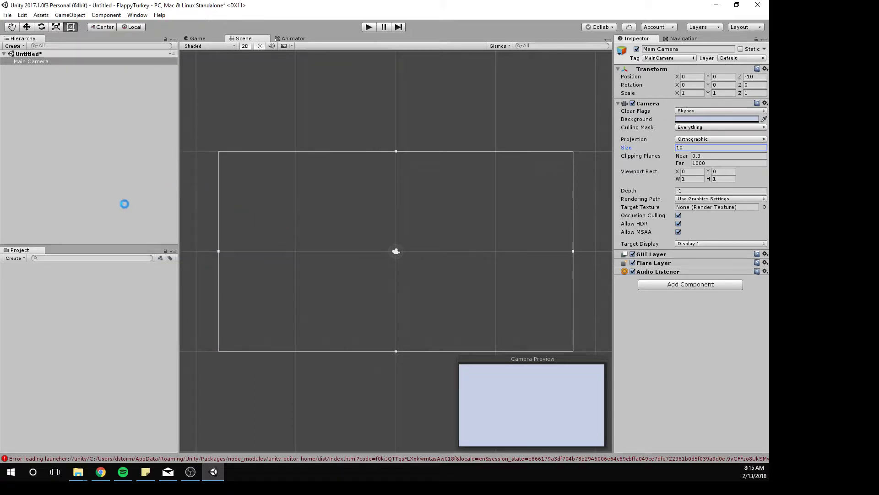
Check the import settings of the background, bird, ground and obstacle sprites one after another.
left_click(35, 268)
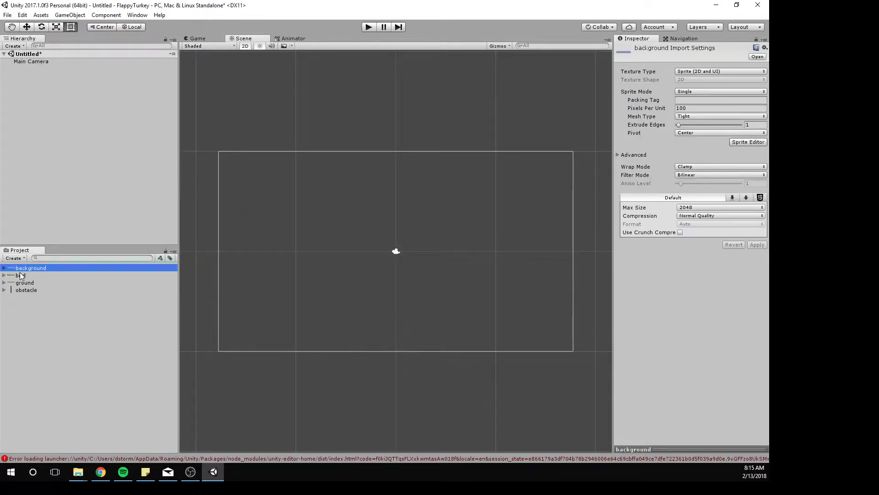
left_click(28, 275)
left_click(28, 282)
left_click(32, 290)
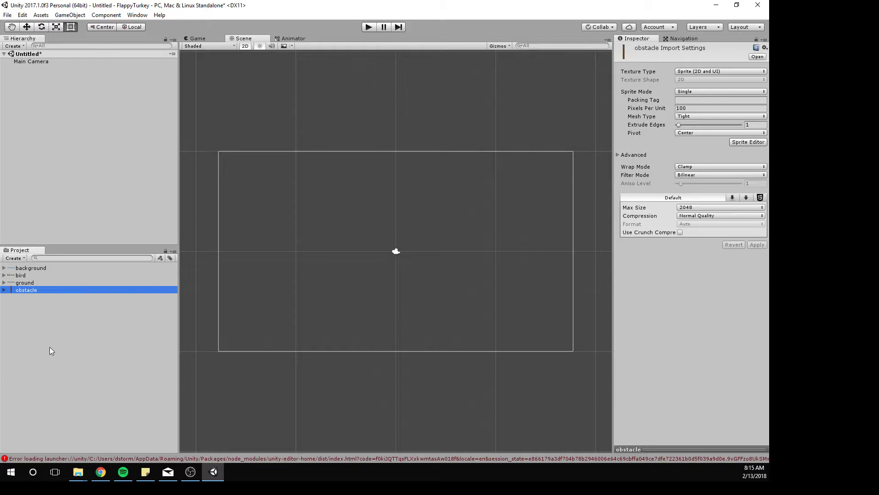
left_click(42, 275)
Set the background sprite's pixels per unit to 16 and filter mode to Point (no filter), and apply the import settings.
left_click(41, 268)
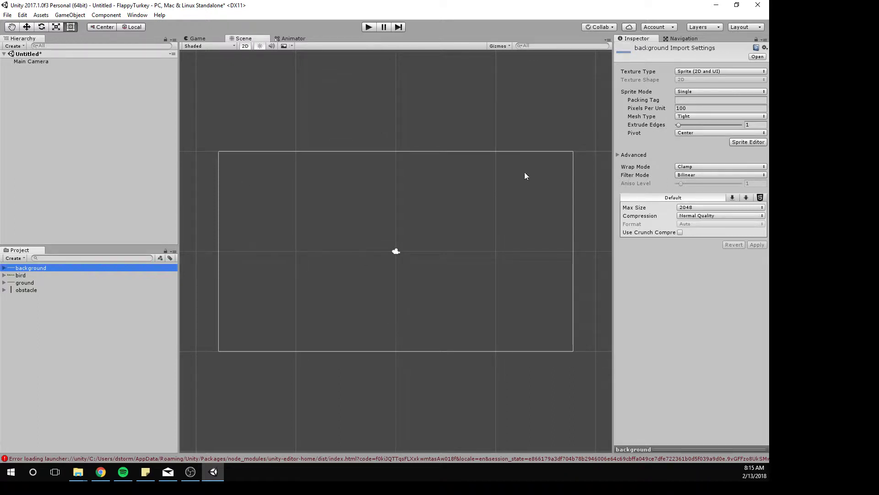
left_click(699, 107)
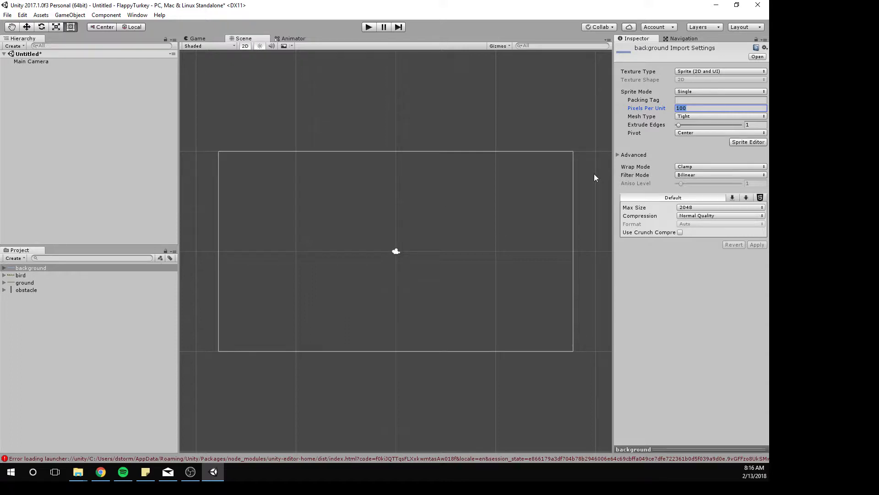
type("16")
left_click(696, 175)
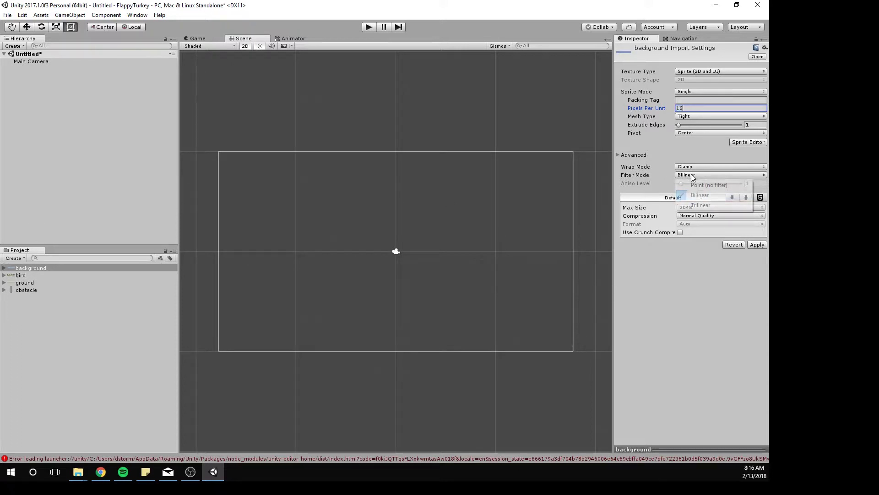
left_click(696, 183)
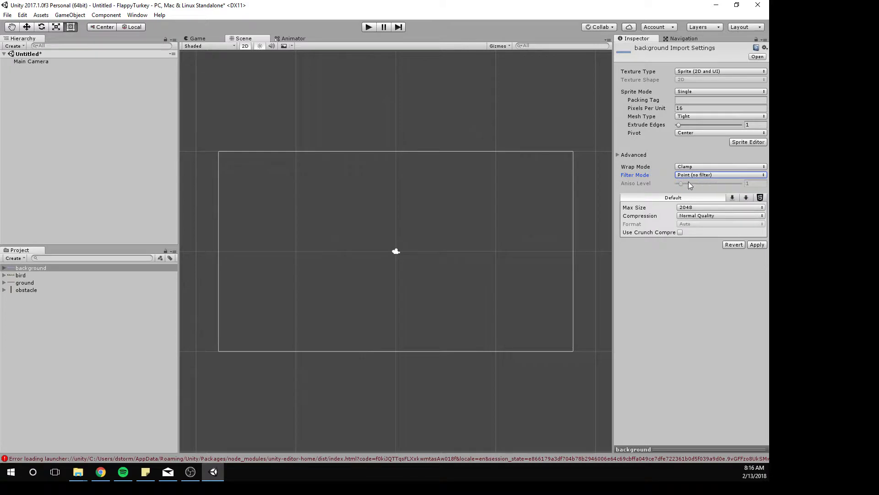
left_click(755, 245)
Add the background sprite to the scene as a child of the Main Camera.
left_click(26, 61)
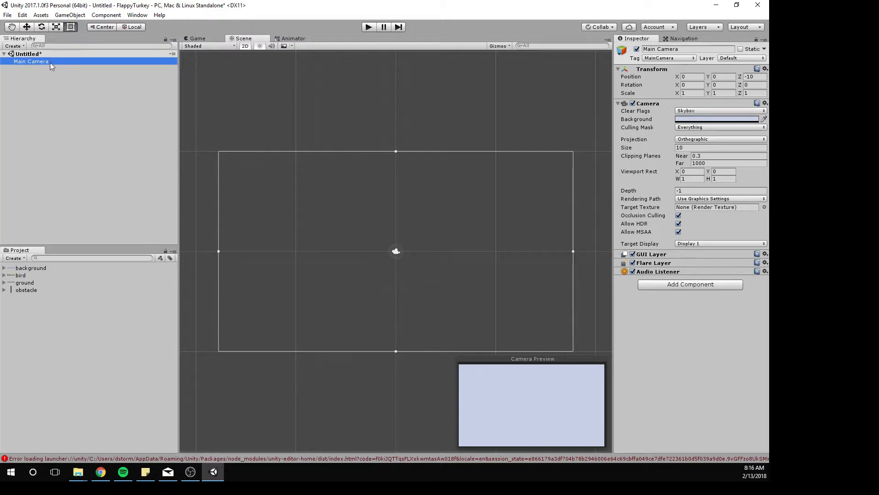
left_click(31, 267)
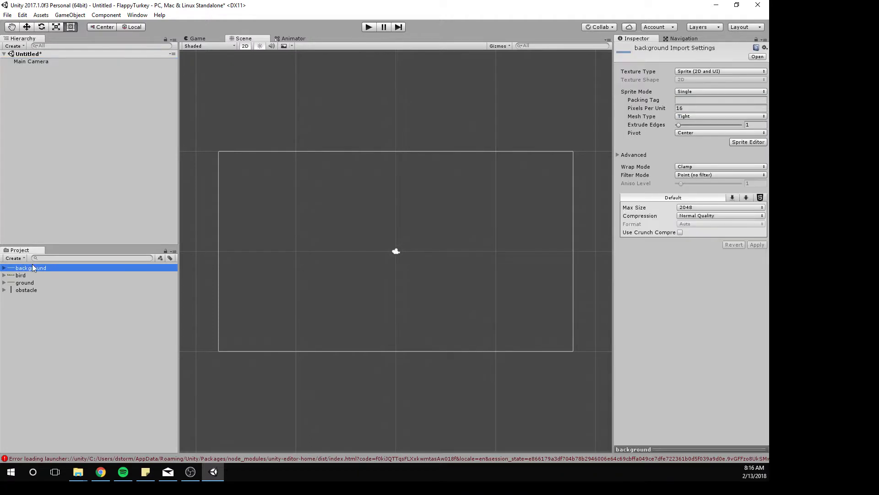
left_click(38, 62)
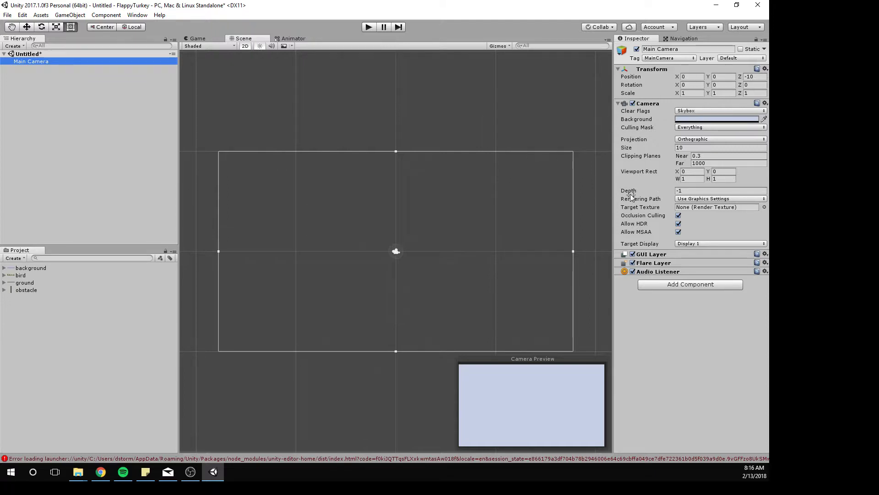
left_click(43, 268)
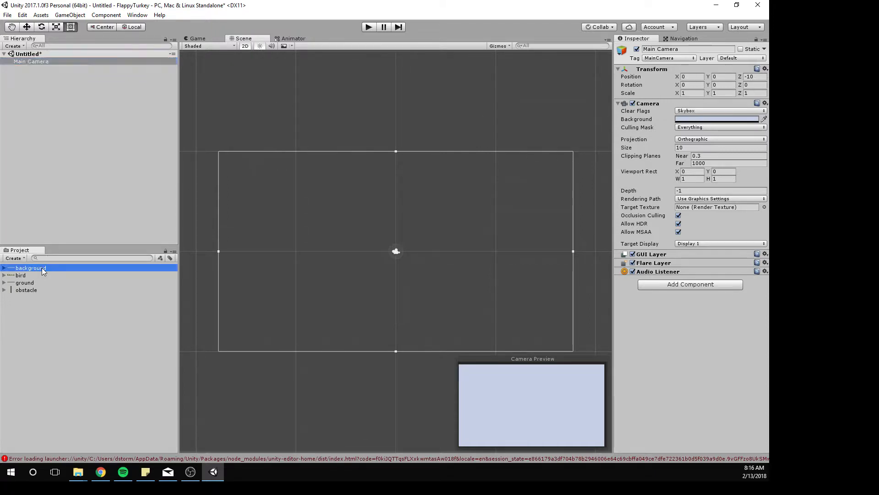
left_click_drag(30, 267, 34, 61)
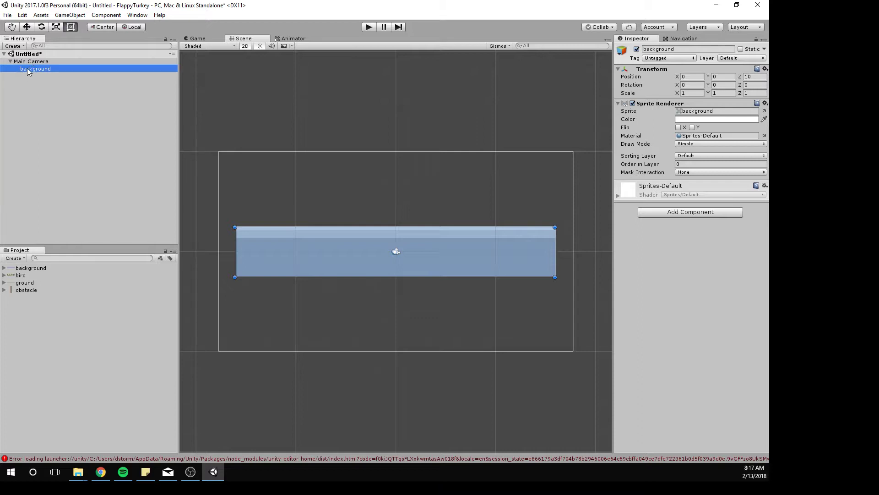
left_click(10, 61)
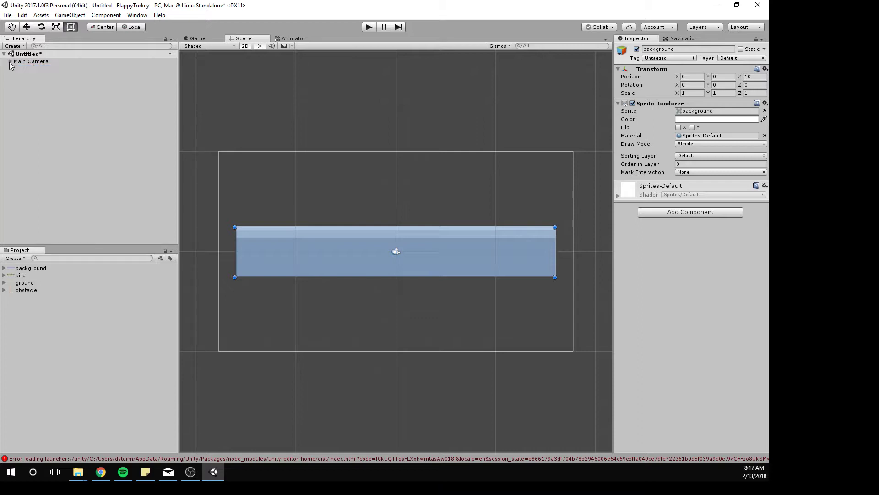
left_click(10, 62)
left_click(10, 62)
left_click(10, 62)
left_click(10, 62)
left_click(10, 61)
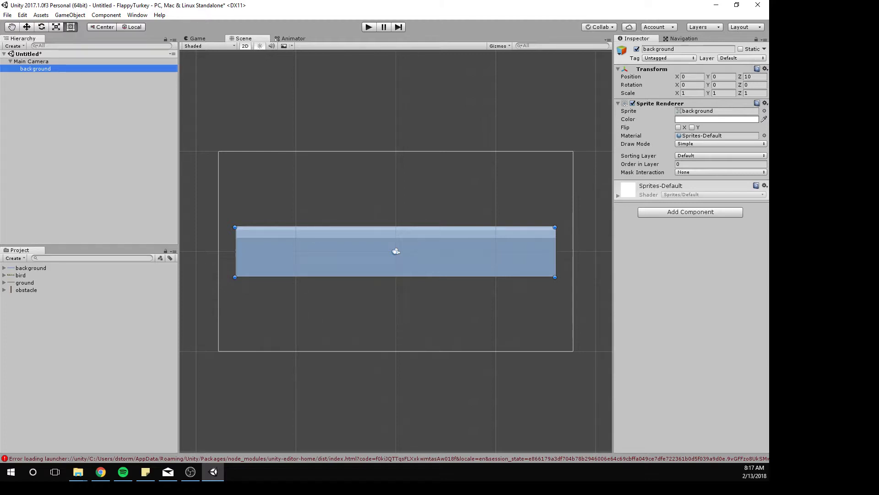
Set the background object's Y position to -1.
left_click(382, 244)
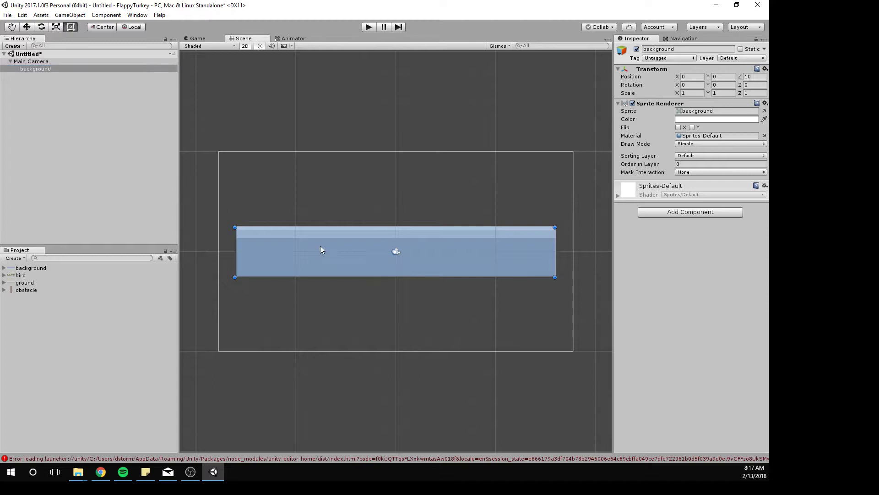
left_click(724, 77)
type("-1")
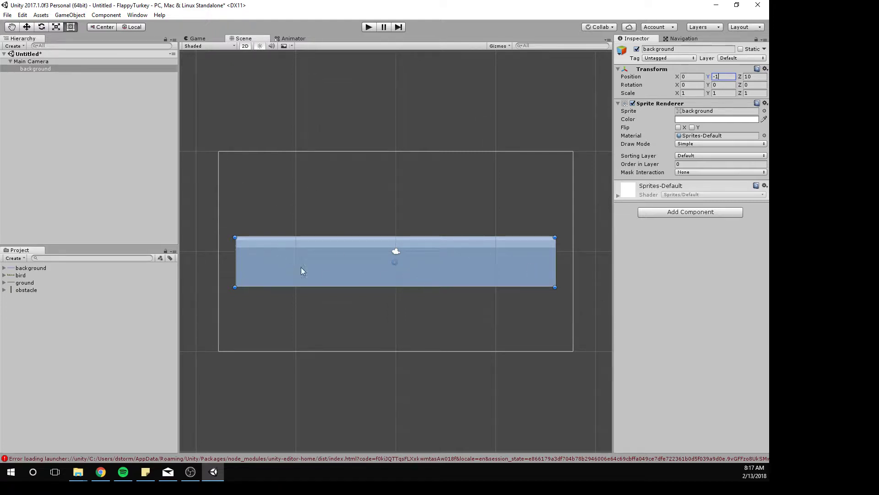
Try an orthographic size of 5 for the Main Camera, then set it to 8.
left_click(31, 61)
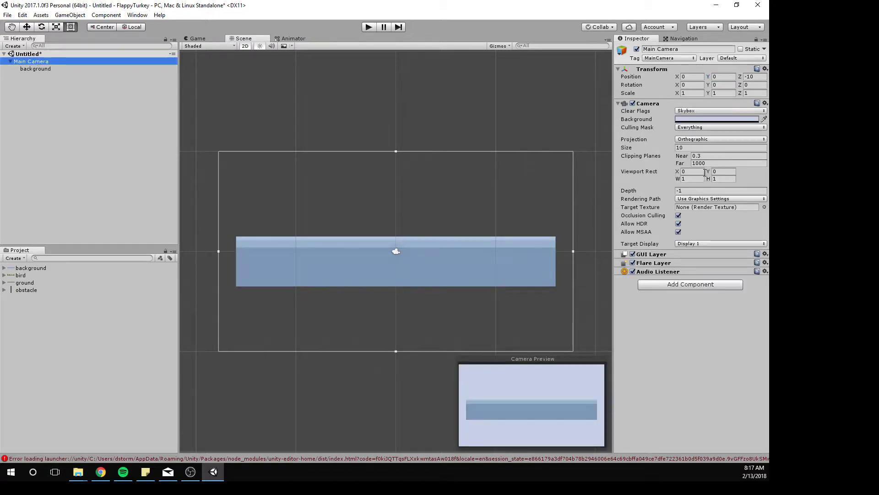
left_click(686, 148)
type("5")
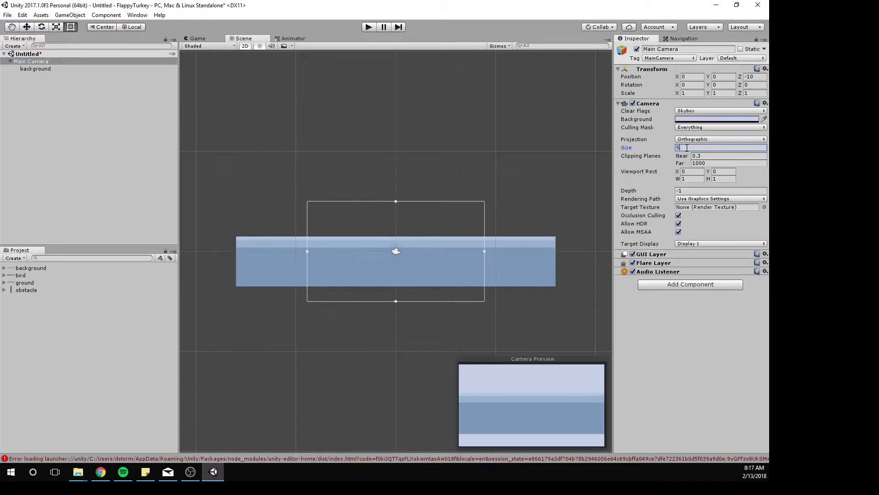
key("BackSpace")
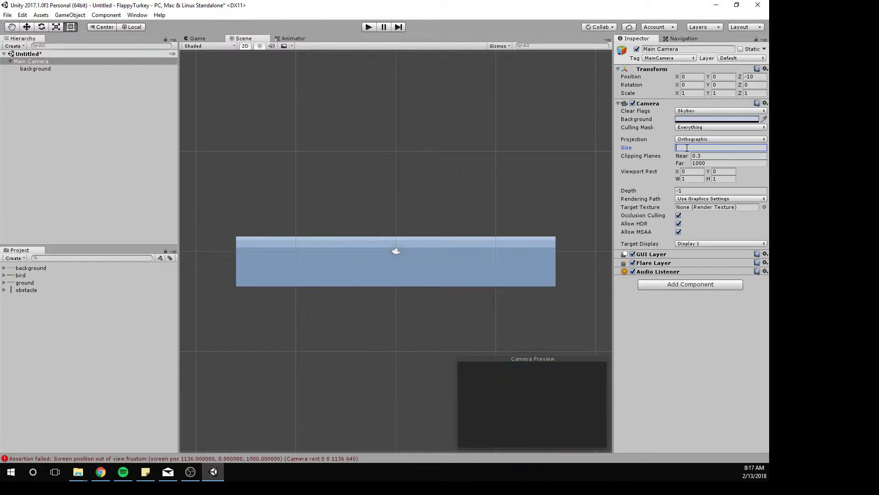
type("8")
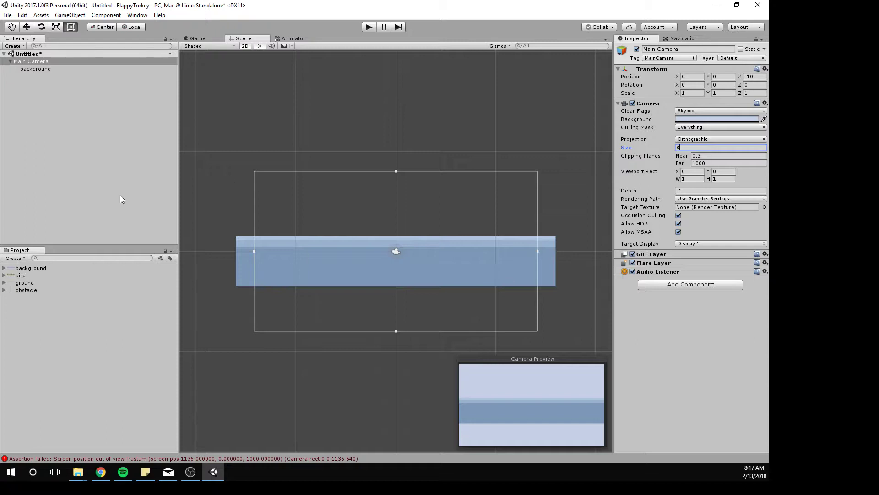
Set the background object's Y position to 0 and preview the camera framing in the Game view before returning to the Scene view.
left_click(38, 68)
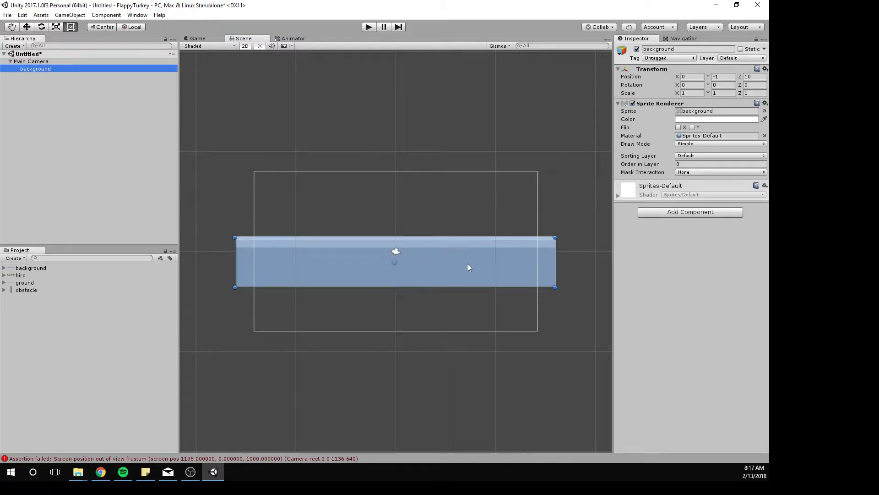
left_click(496, 272)
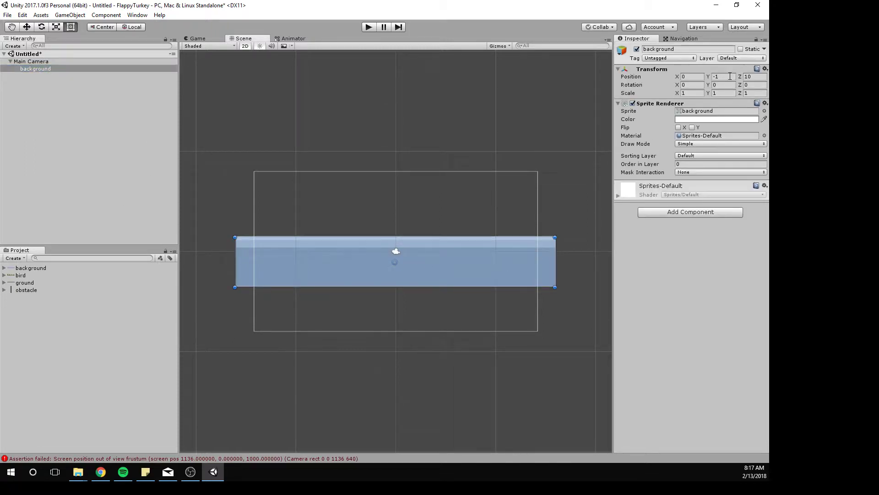
left_click(725, 77)
type("0")
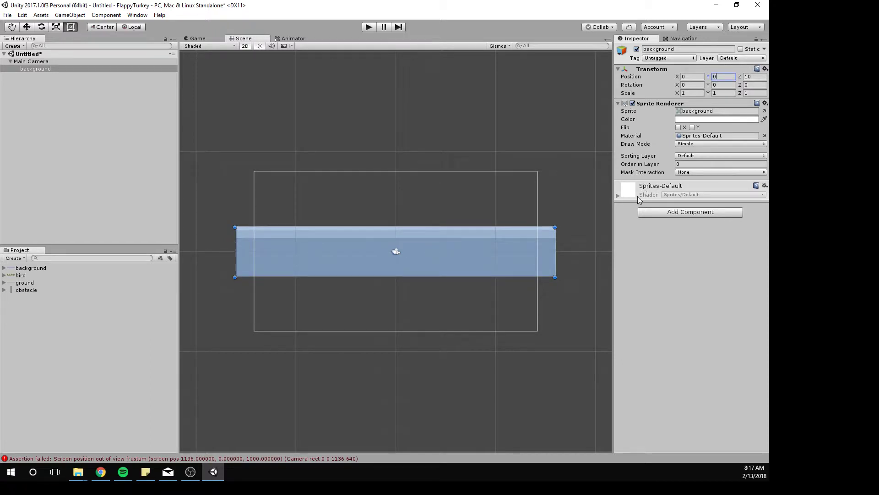
key("Return")
left_click(460, 369)
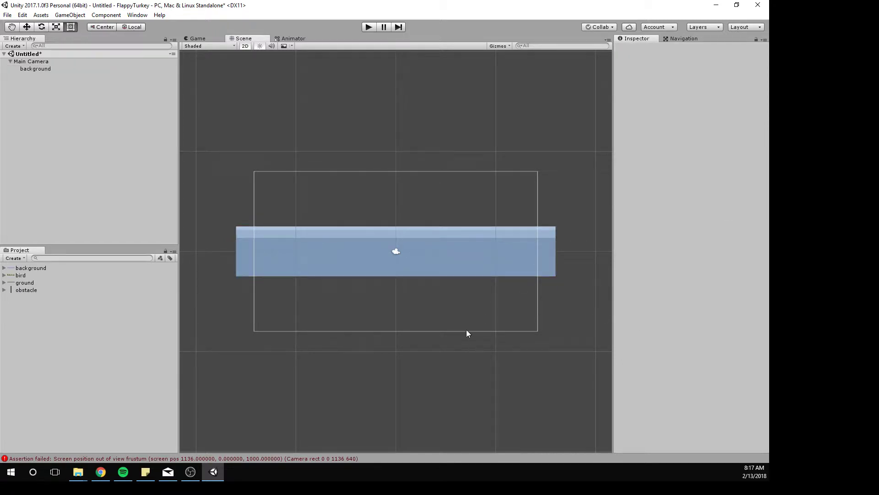
left_click(196, 41)
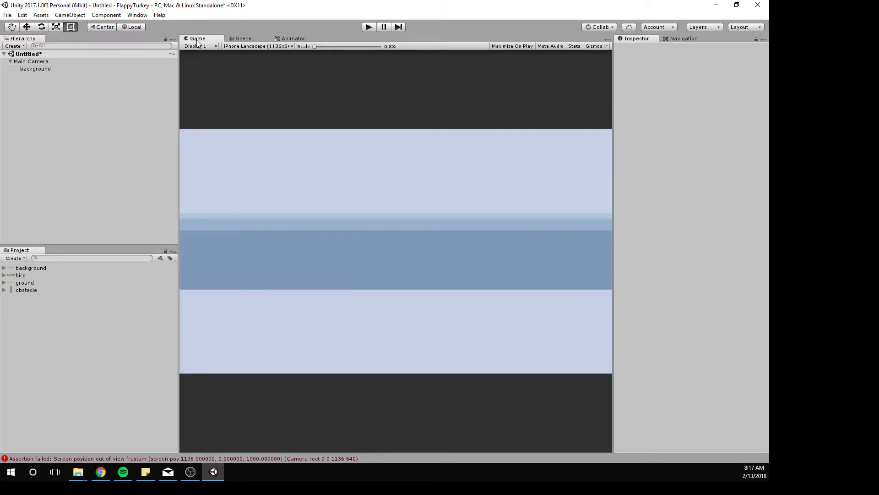
left_click(243, 38)
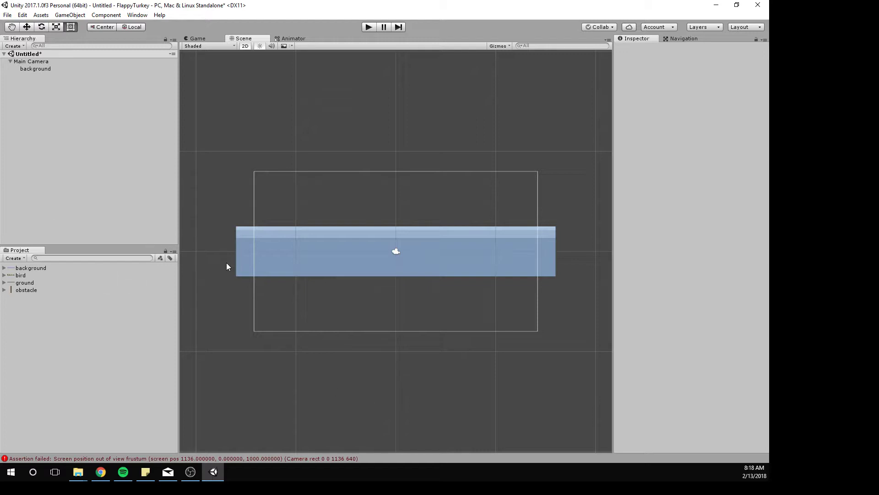
Set the background object's order in layer to -1.
left_click(286, 267)
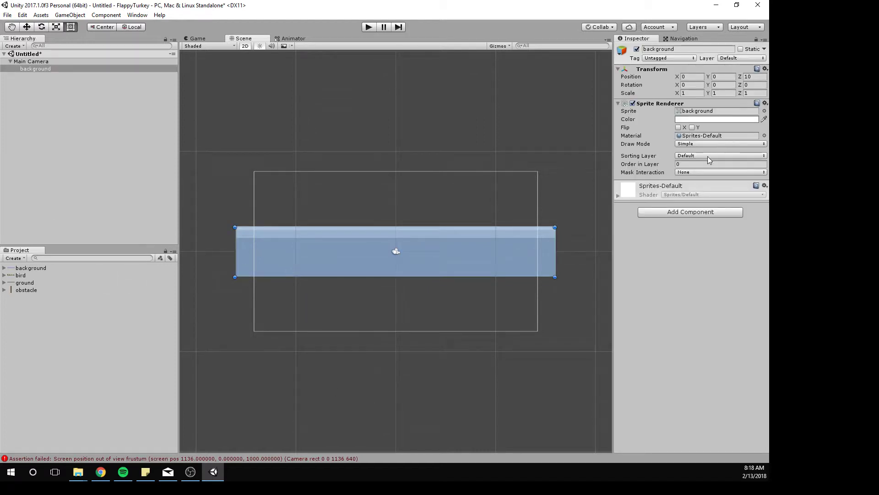
left_click(687, 164)
type("-1")
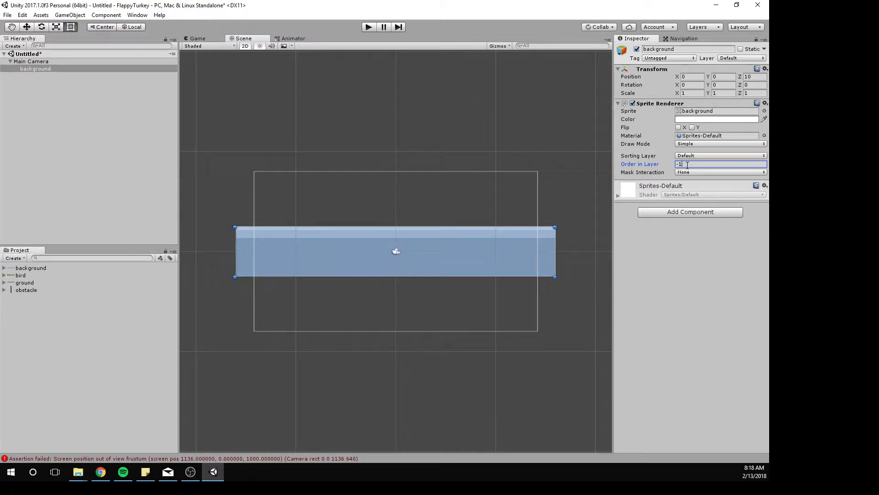
left_click(713, 261)
Set the ground sprite's pixels per unit to 16 and filter mode to Point (no filter), and apply the import settings.
left_click(30, 283)
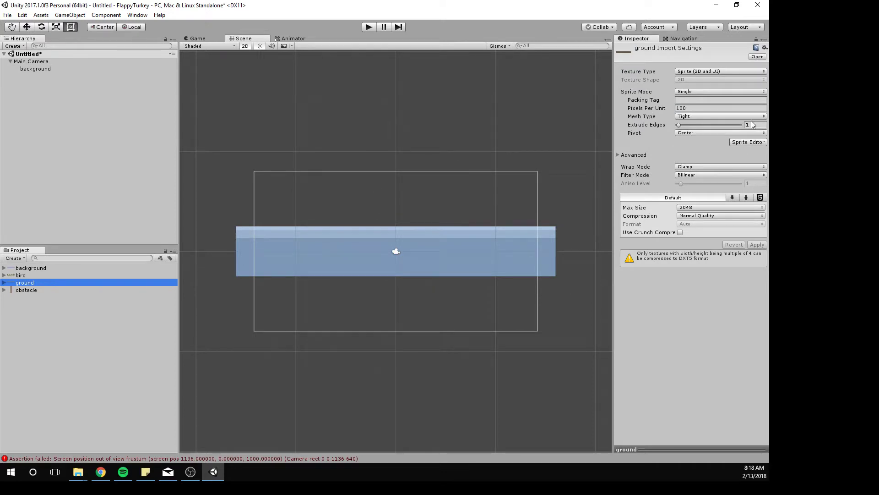
left_click(703, 108)
type("16")
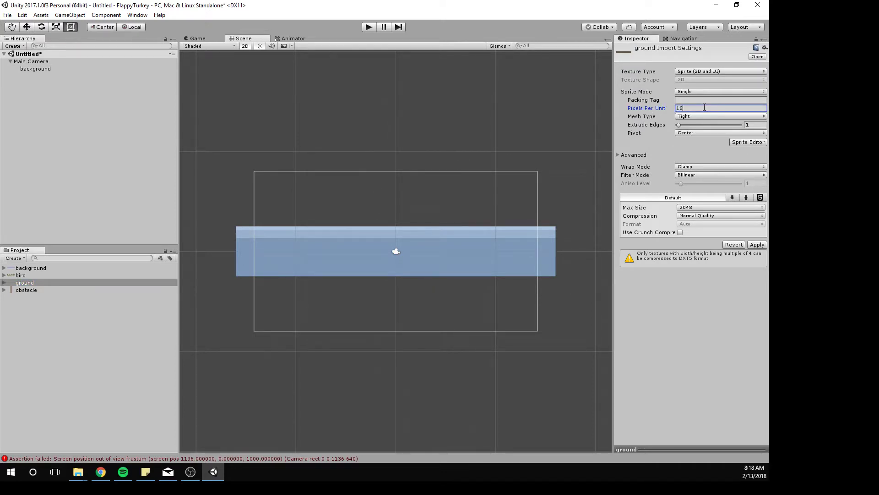
left_click(688, 175)
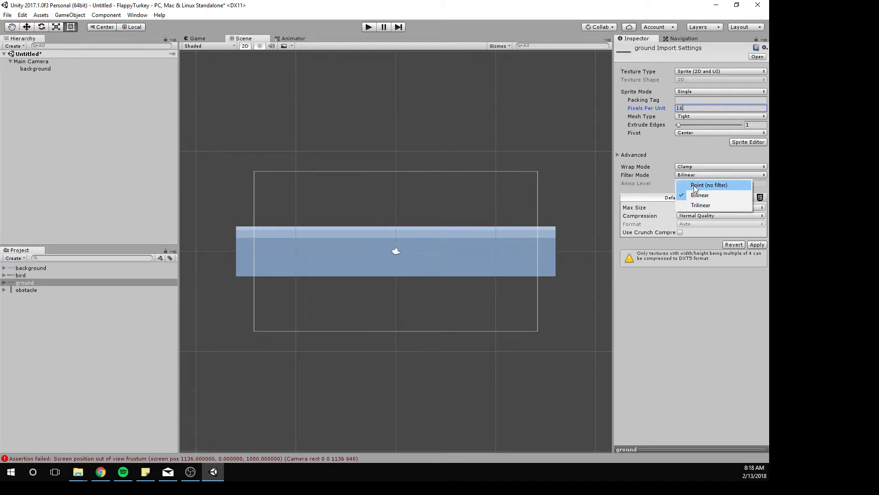
left_click(705, 185)
left_click(753, 245)
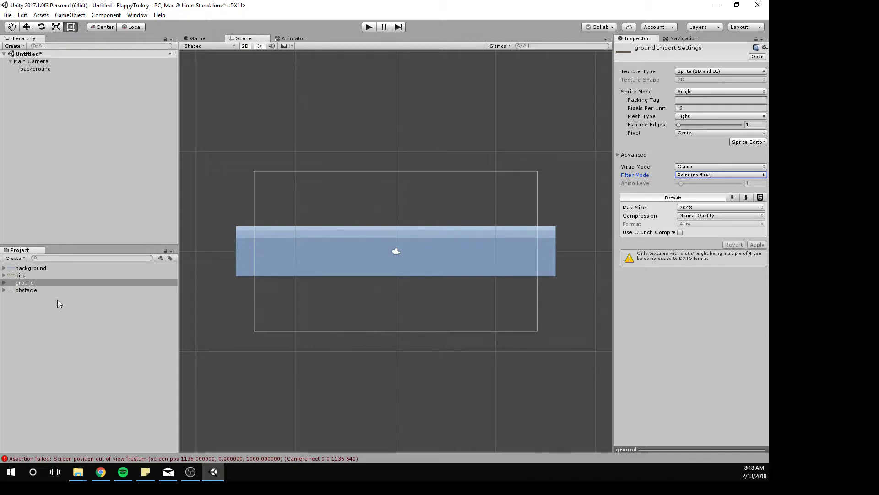
Place the ground sprite in the scene just below the background with left edges aligned, at about X 15.97, Y -5.21, outside the Main Camera's hierarchy.
left_click(26, 286)
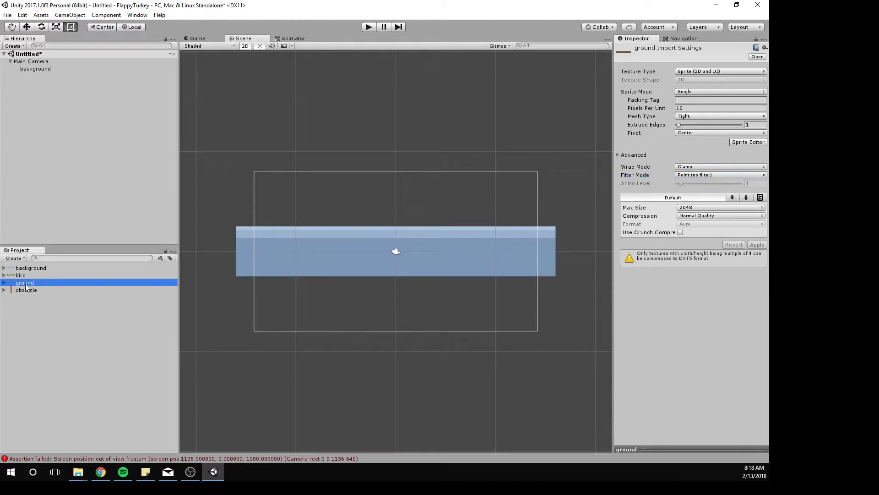
left_click_drag(26, 286, 555, 303)
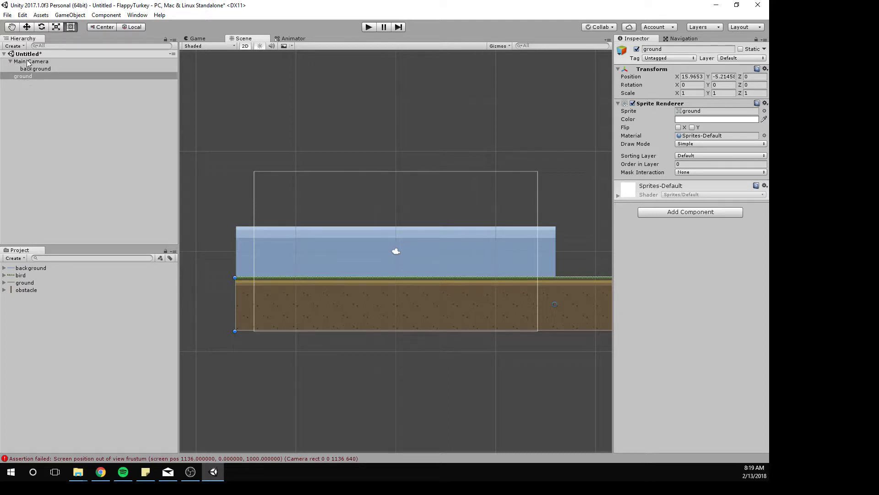
left_click(10, 61)
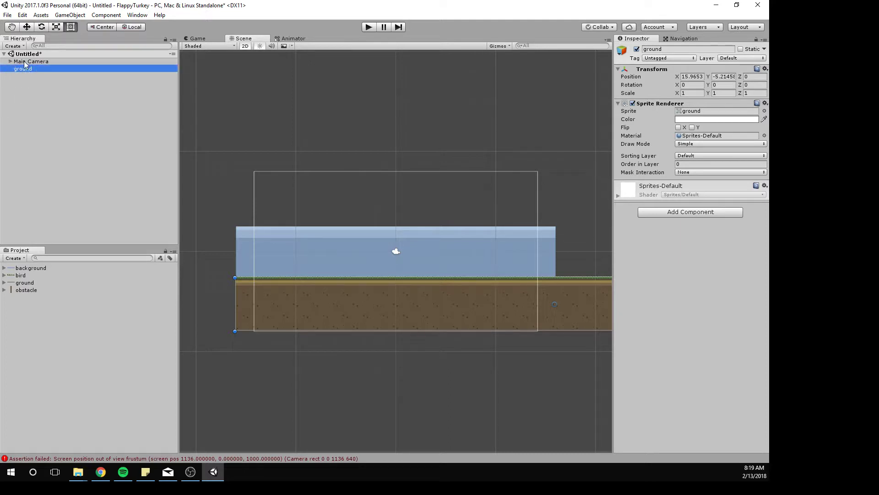
left_click(10, 61)
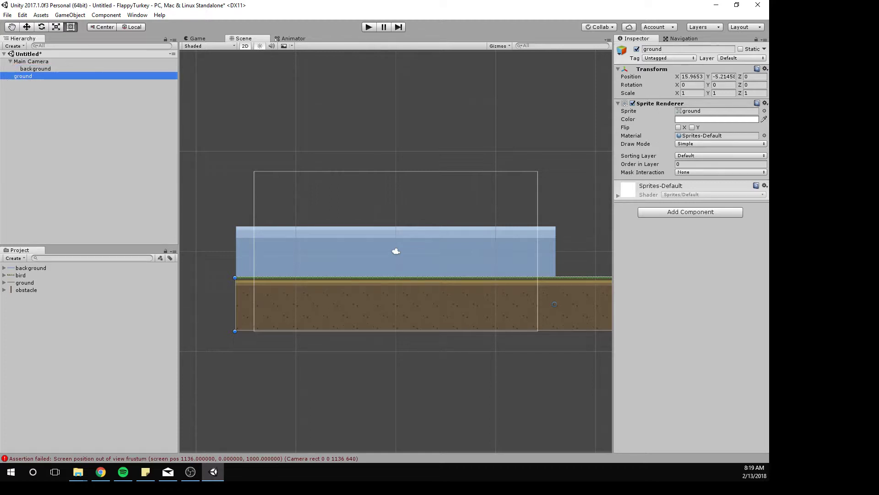
Set the ground object's position to X 16 and Y -6.
left_click(366, 306)
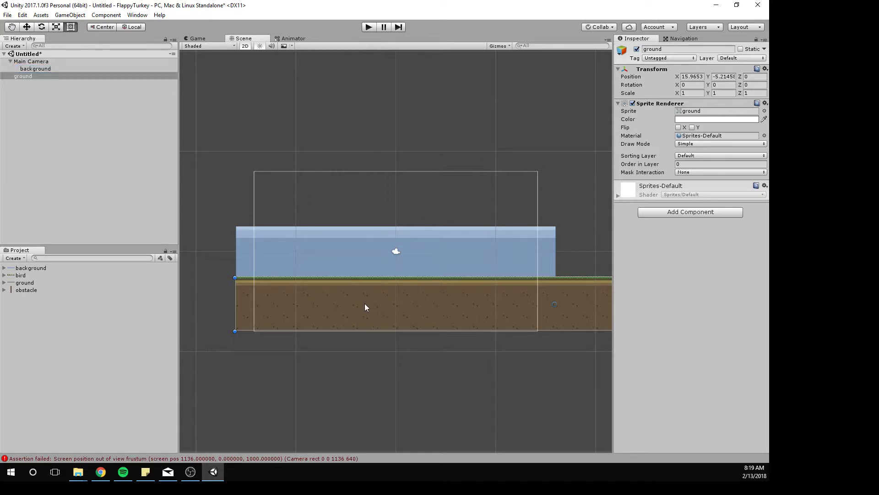
left_click(700, 77)
type("16")
left_click(730, 78)
type("-6")
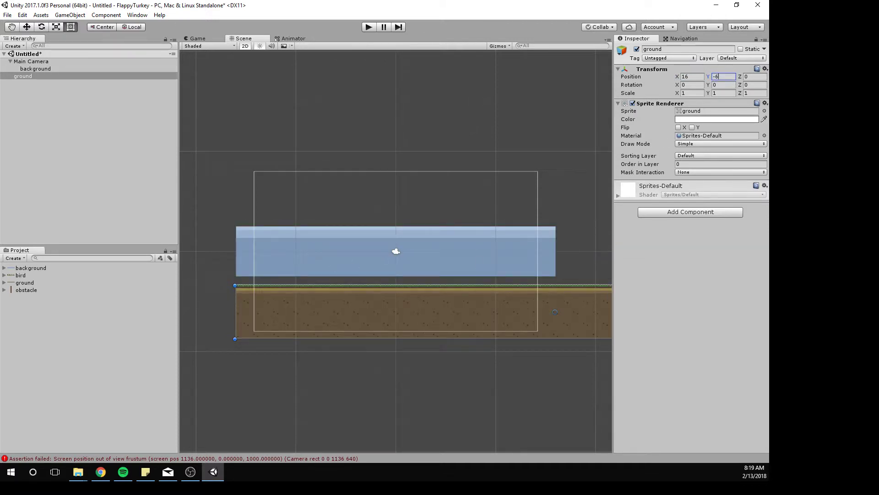
Set the background object's Y position to -1 so it meets the ground, and clear the selection.
left_click(41, 69)
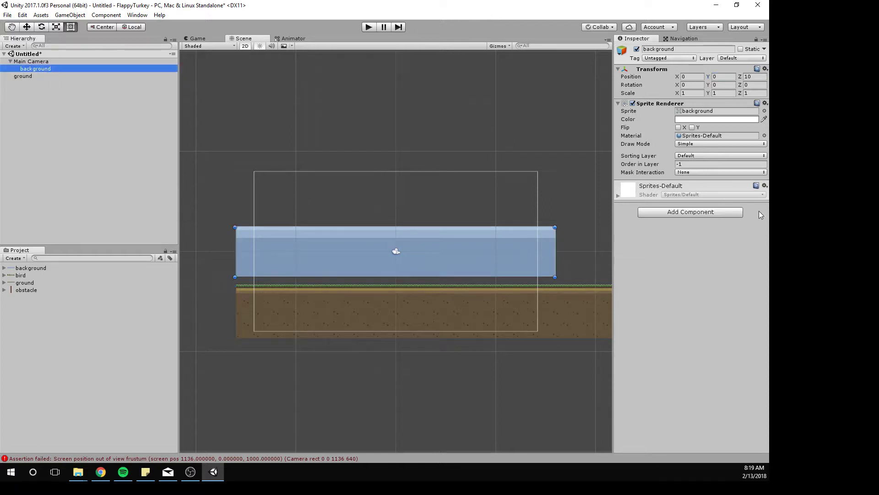
left_click(719, 77)
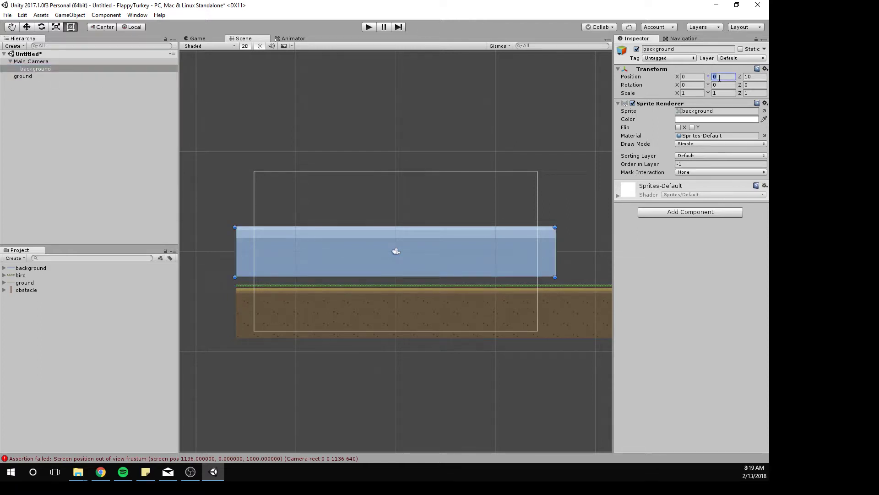
type("-1")
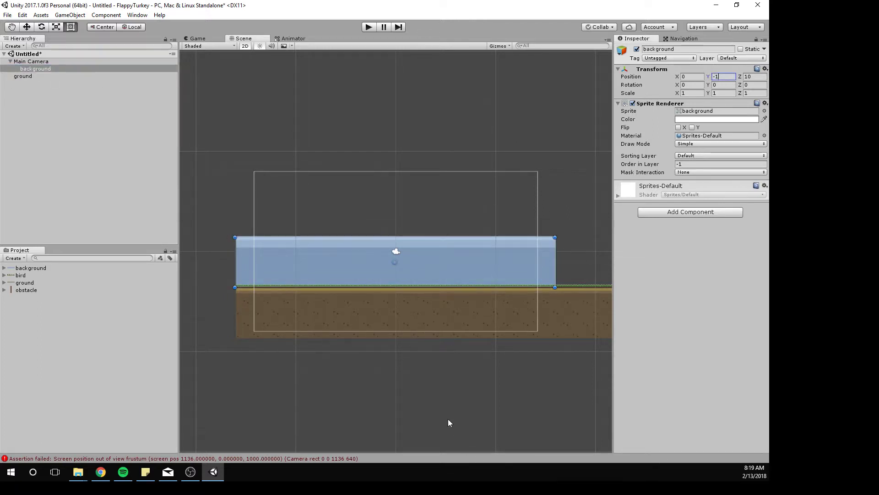
left_click(448, 419)
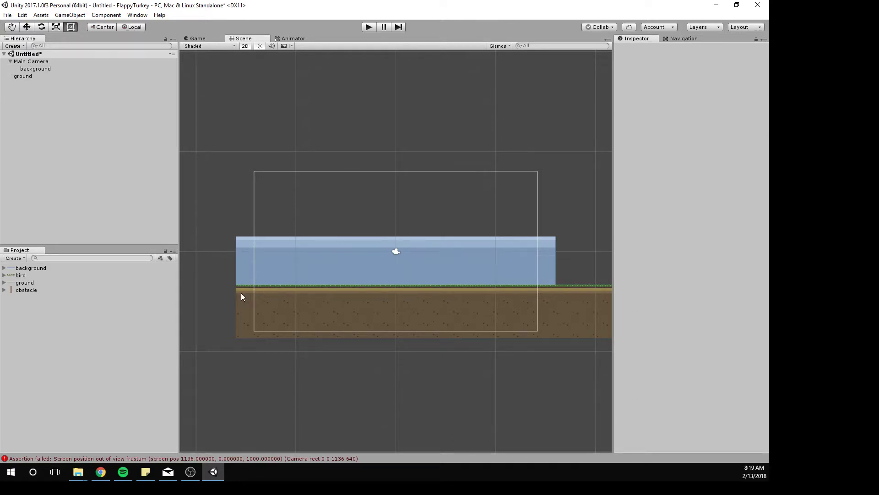
Place a second ground sprite in the scene directly after the first one, at about X 79.8, Y -5.98.
scroll(433, 334, "down", 5)
scroll(434, 331, "down", 2)
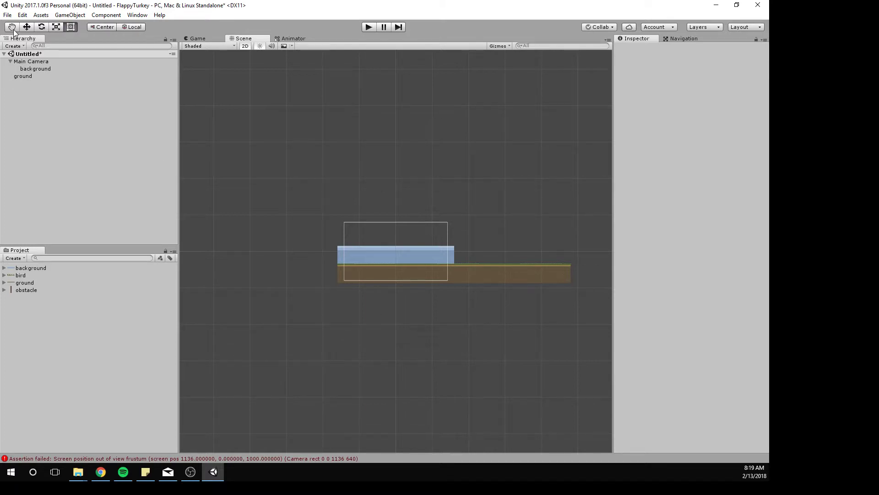
key("q")
left_click_drag(529, 393, 402, 412)
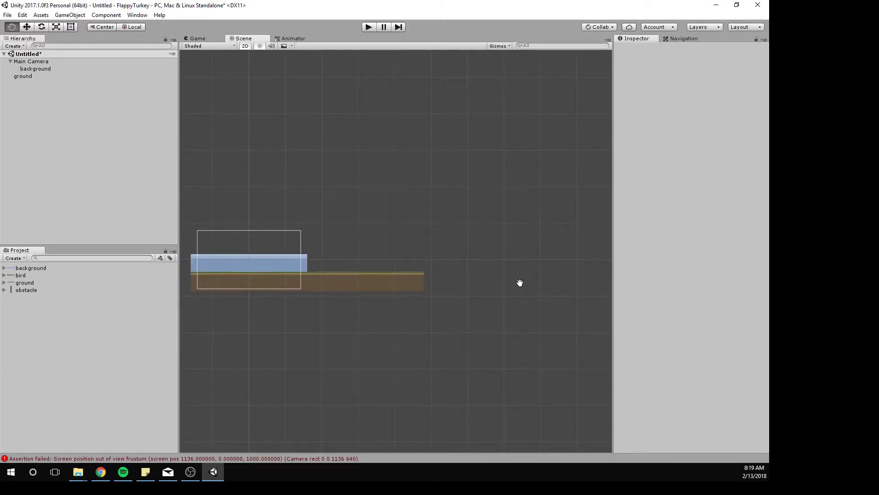
left_click(22, 283)
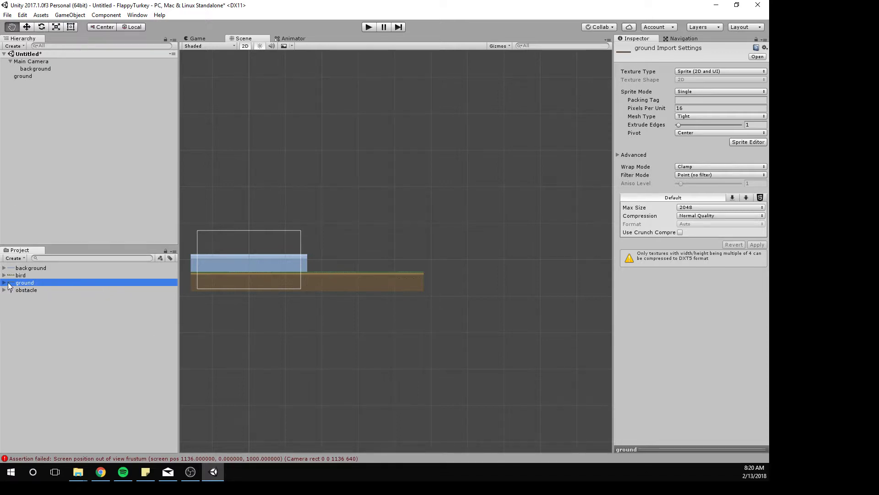
left_click_drag(9, 286, 539, 281)
Align the second ground piece with the end of the first by setting its position to X 80 and Y -6.
scroll(475, 335, "up", 1)
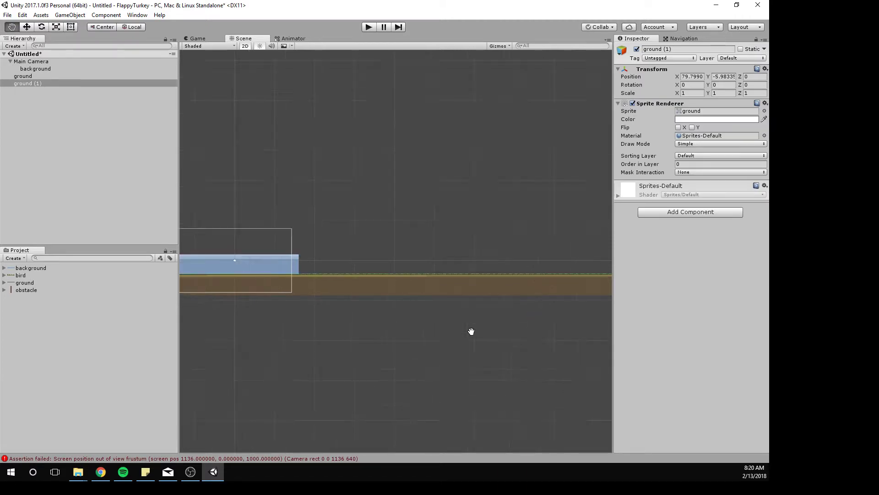
scroll(515, 344, "up", 6)
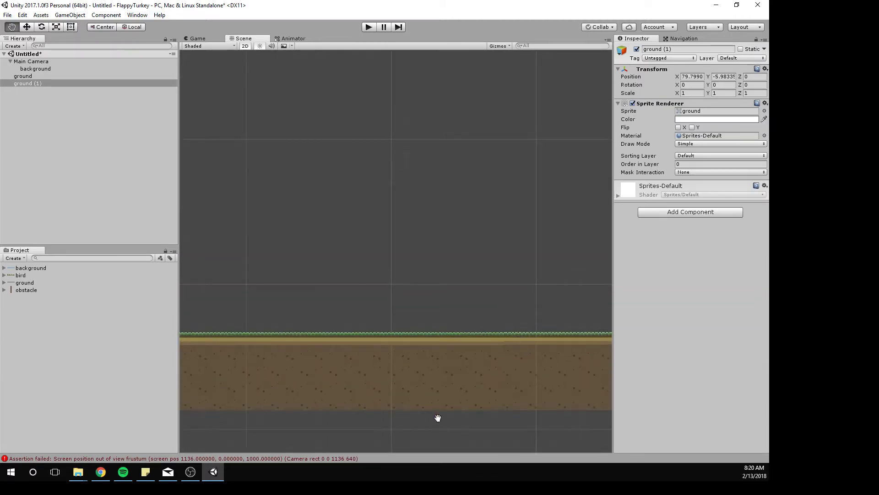
left_click_drag(561, 384, 433, 324)
left_click(26, 28)
left_click(510, 347)
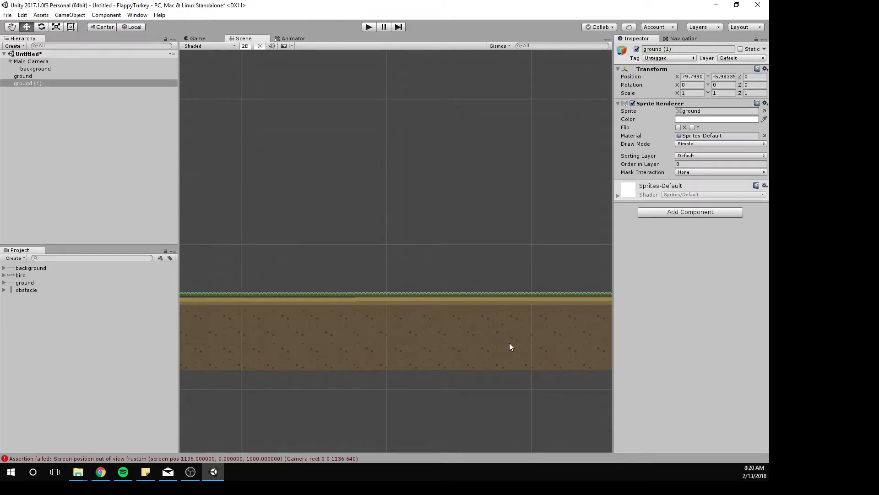
scroll(345, 377, "down", 6)
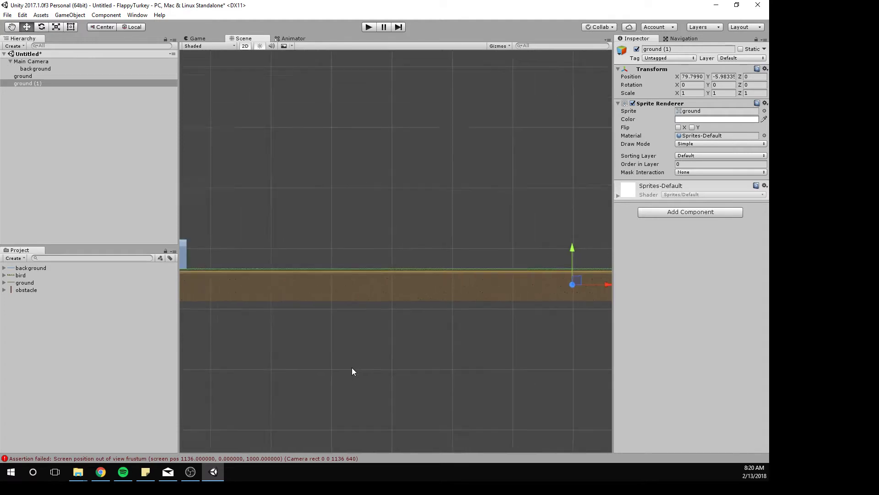
left_click_drag(554, 273, 555, 274)
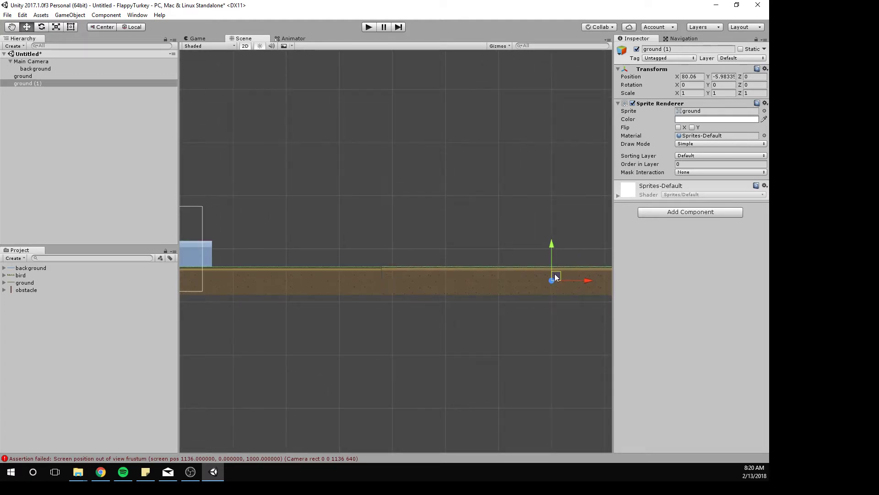
left_click(692, 77)
type("80")
left_click(728, 76)
type("-6")
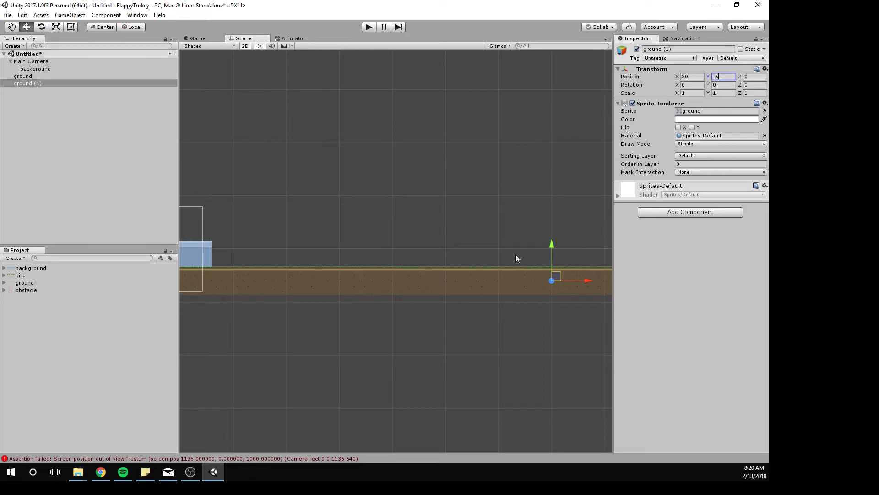
Examine the seam between the two ground pieces and the framing of the background and ground in the camera area.
scroll(421, 296, "up", 8)
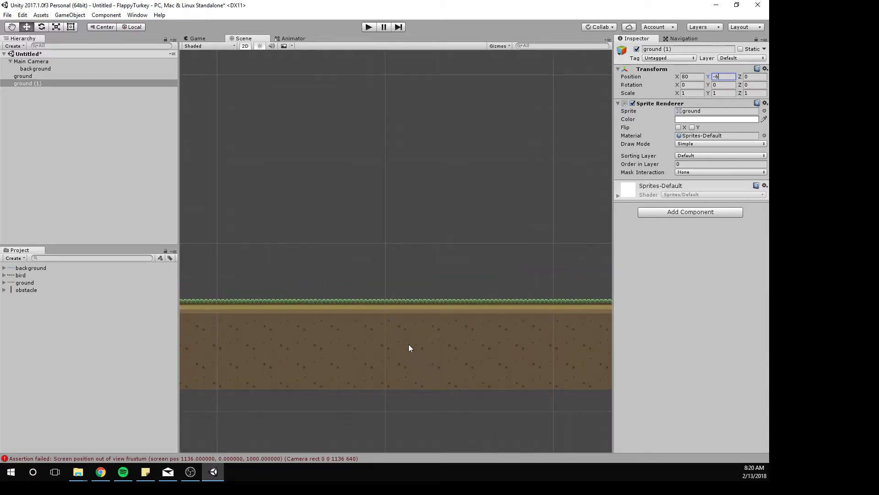
scroll(433, 324, "down", 8)
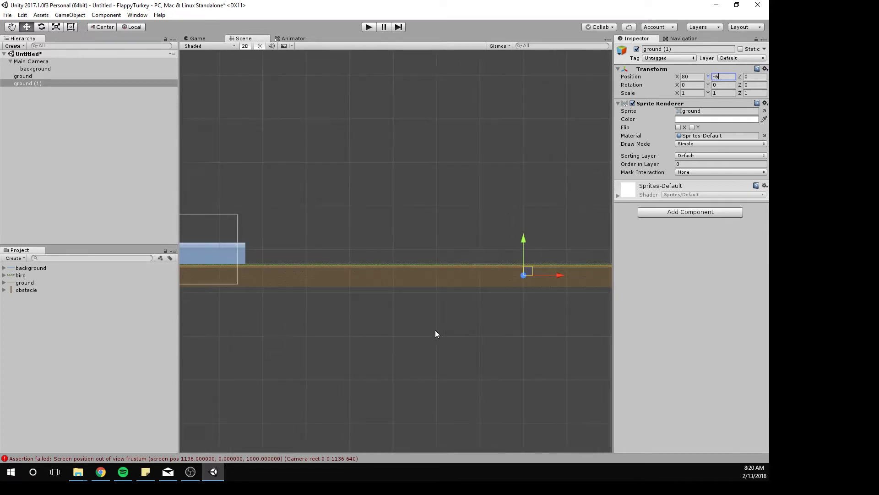
scroll(435, 330, "down", 3)
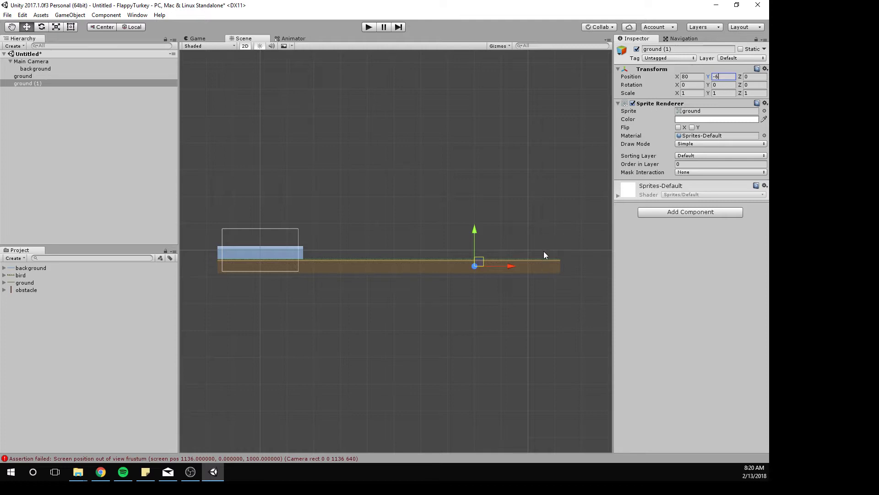
left_click(12, 27)
left_click_drag(281, 229, 435, 244)
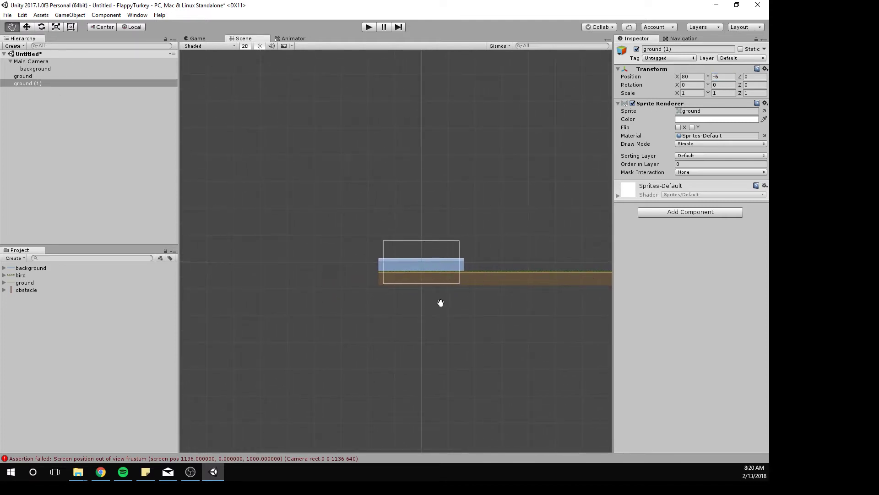
scroll(458, 303, "up", 6)
scroll(453, 262, "up", 2)
left_click_drag(453, 263, 355, 212)
scroll(471, 310, "up", 1)
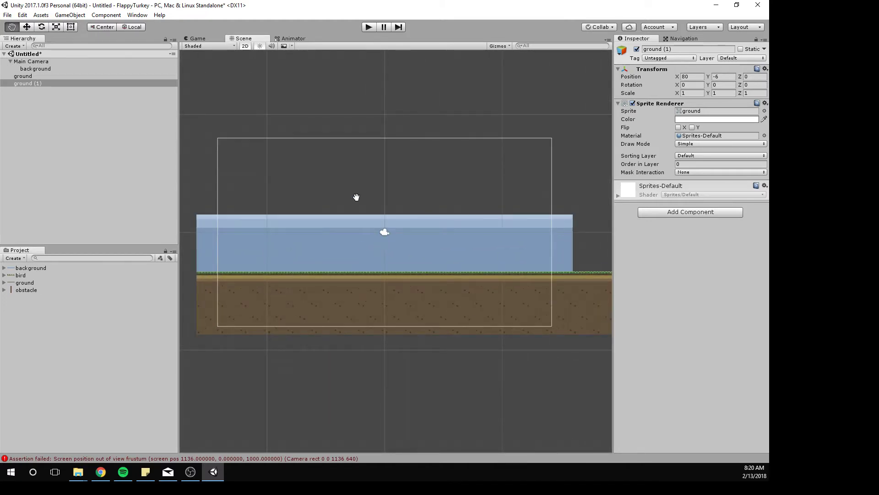
left_click(100, 472)
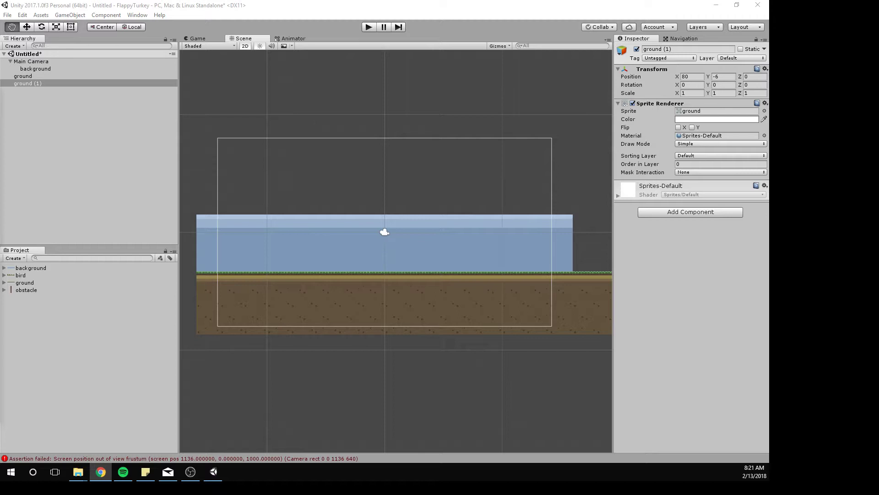
left_click(304, 295)
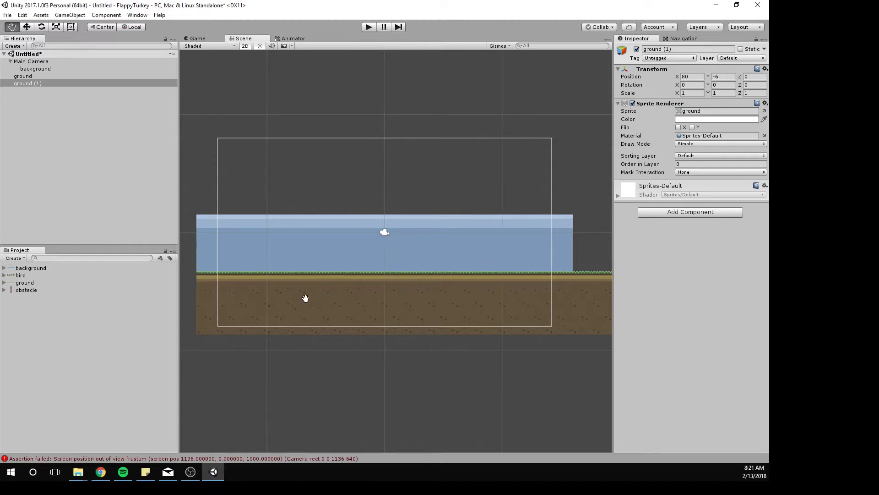
Set the first ground object's order in layer to 1.
left_click(27, 76)
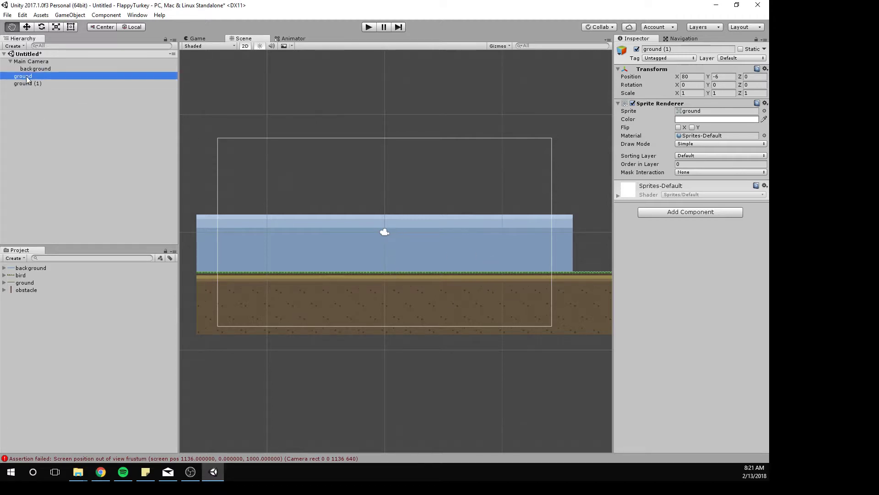
left_click(687, 165)
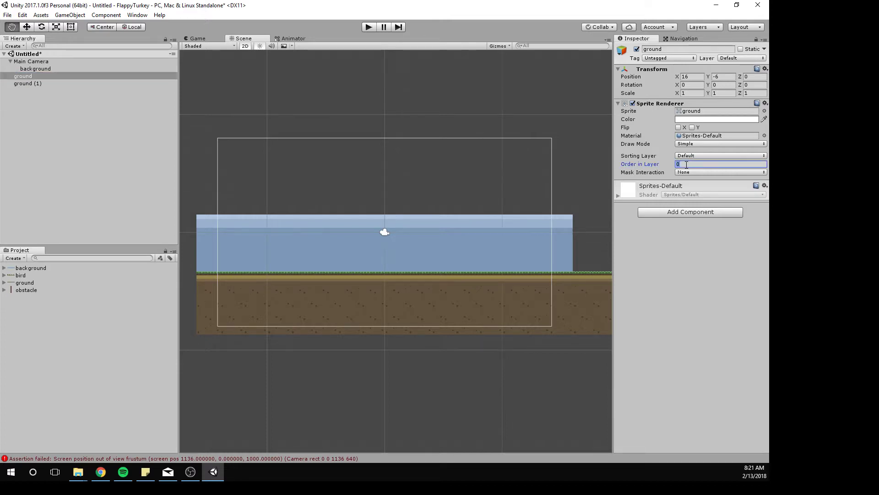
Set the second ground piece's order in layer to 1, and delete that piece from the scene.
left_click(46, 83)
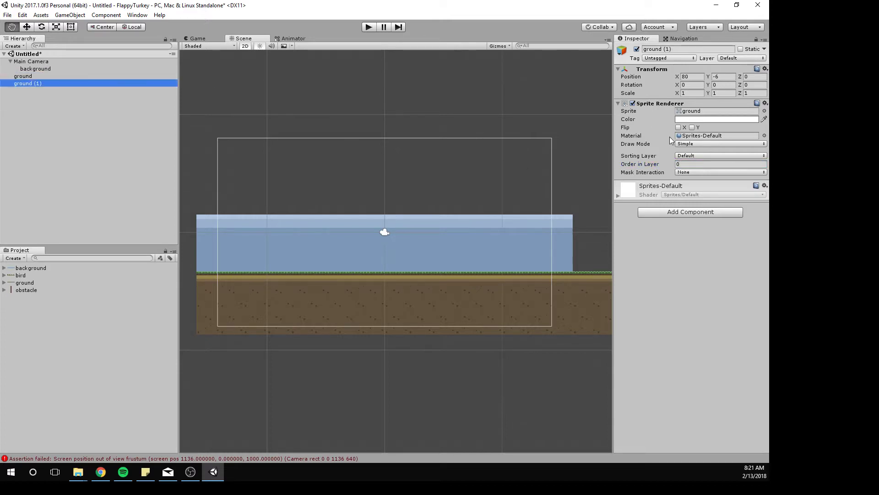
left_click(678, 163)
type("1")
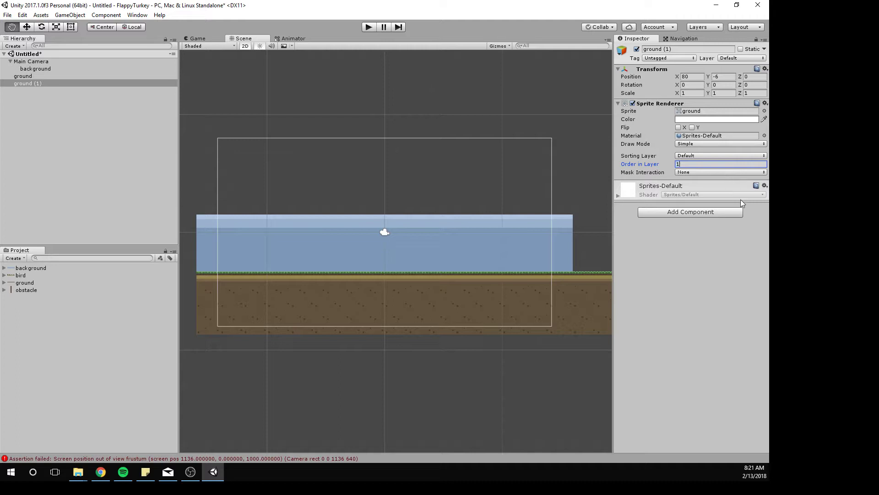
key("Return")
right_click(34, 84)
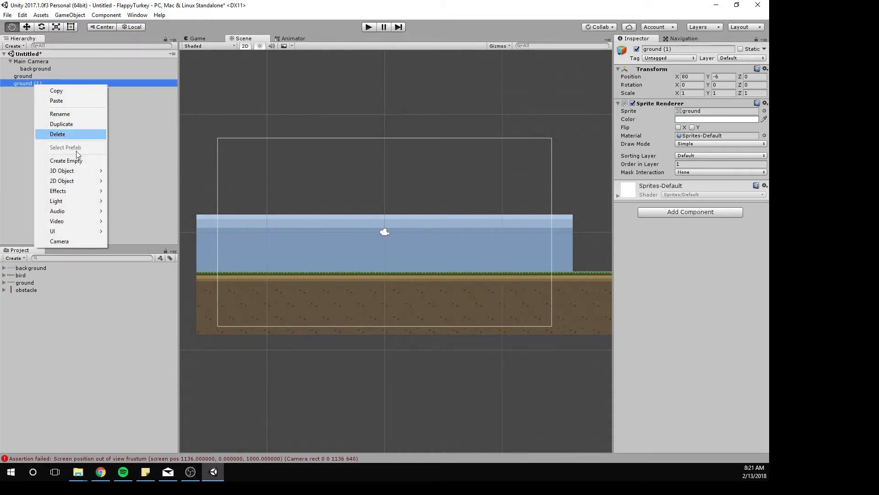
left_click(76, 134)
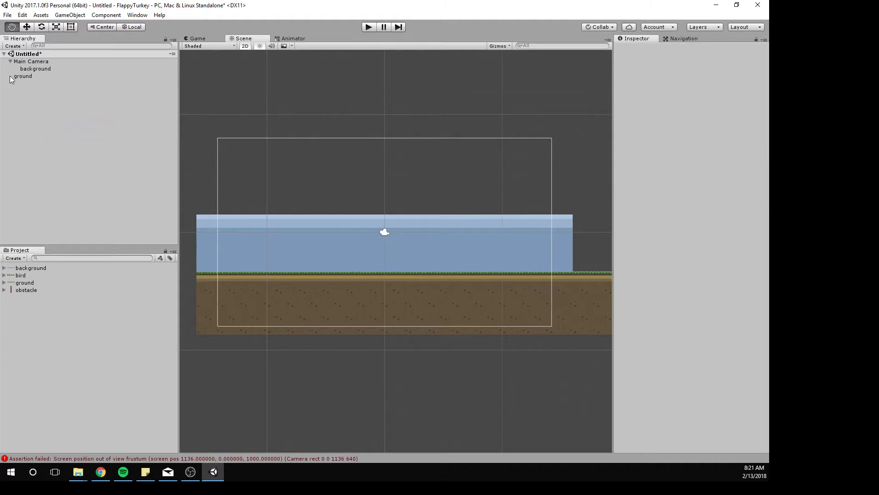
Add a Box Collider 2D component to the ground object.
left_click(18, 76)
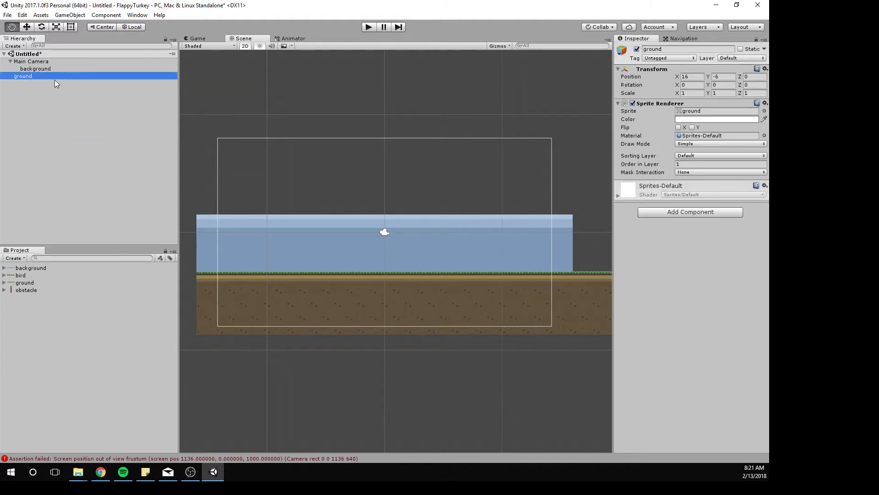
left_click(673, 212)
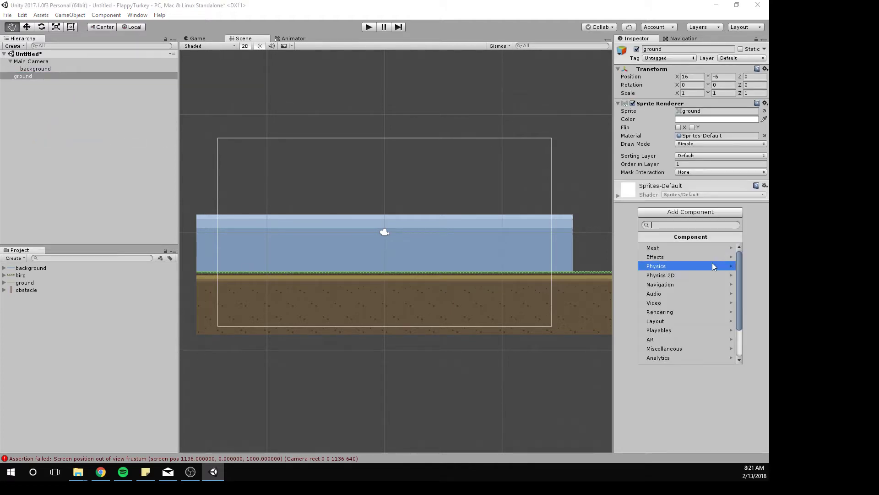
left_click(674, 276)
left_click(675, 258)
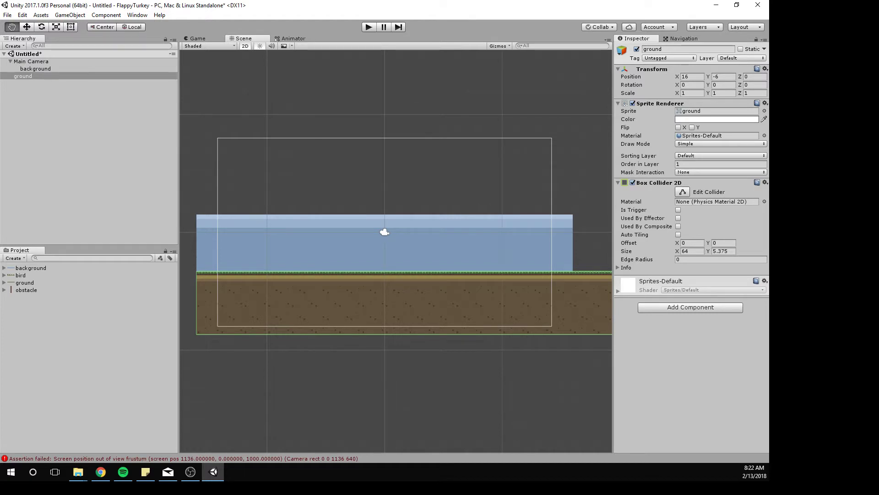
Create a new layer named WeirdPhysics as User Layer 8.
left_click(732, 59)
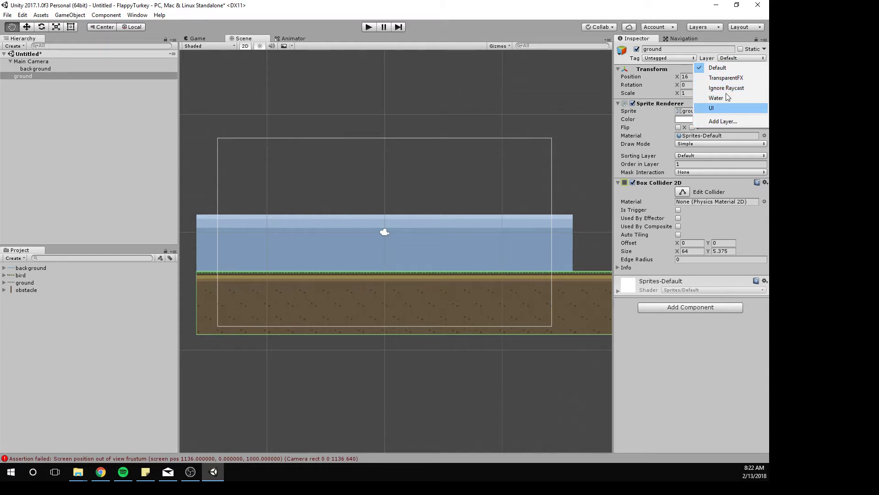
left_click(718, 120)
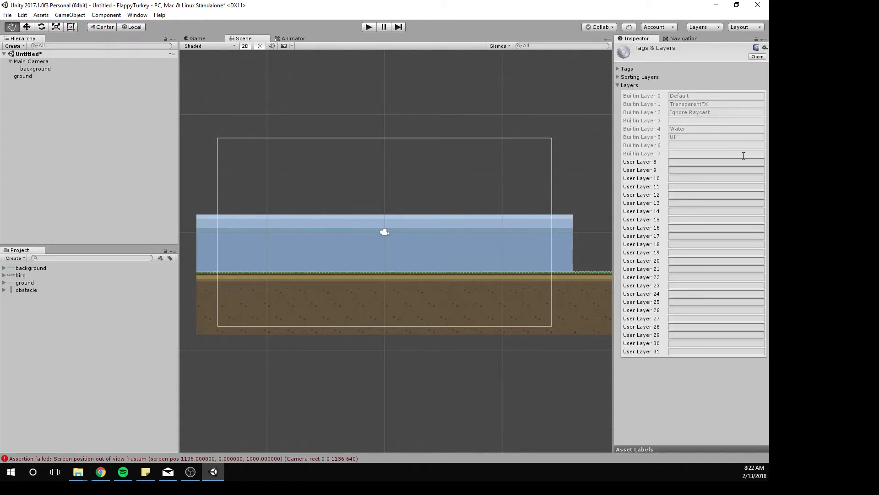
left_click(674, 163)
type("eirdPhysics")
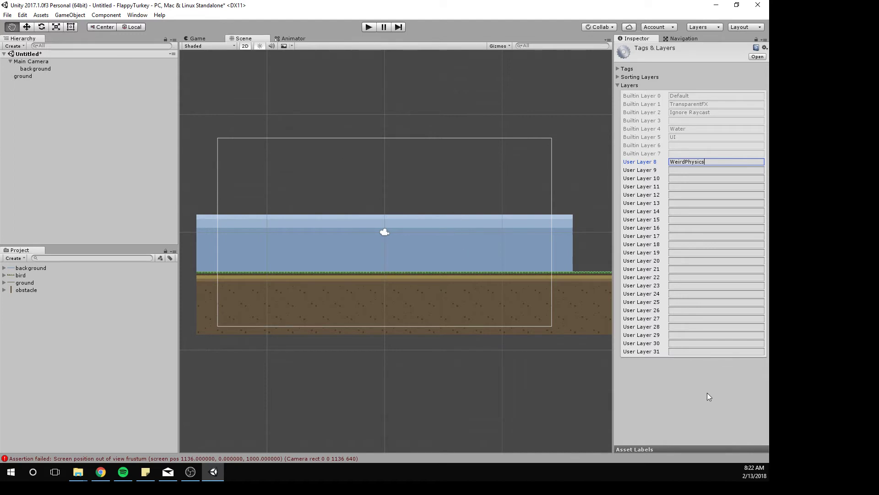
key("Return")
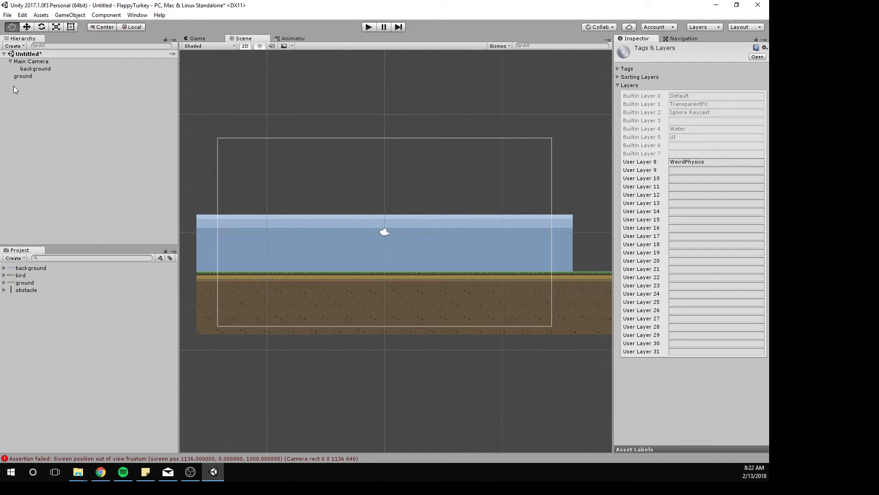
Assign the ground object to the WeirdPhysics layer.
left_click(21, 76)
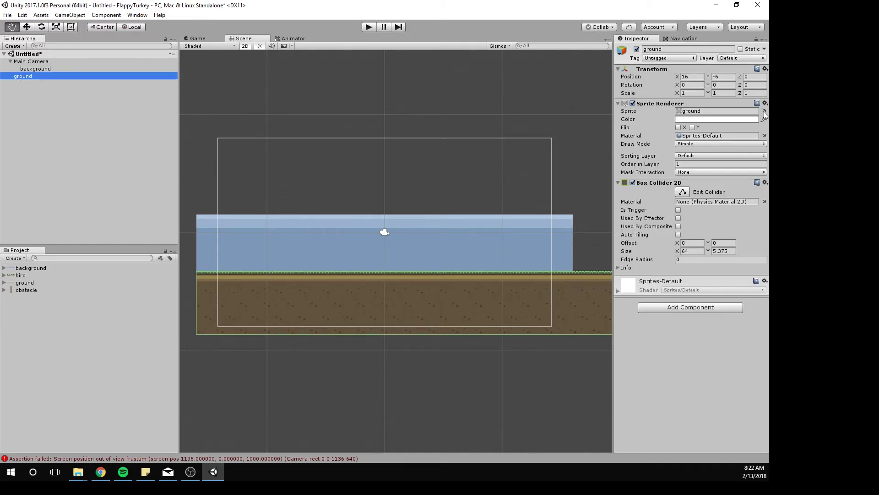
left_click(737, 59)
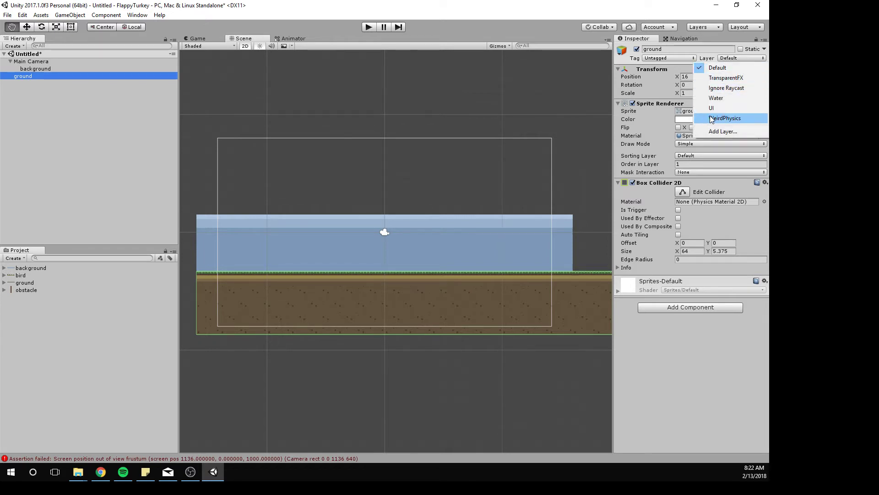
left_click(726, 118)
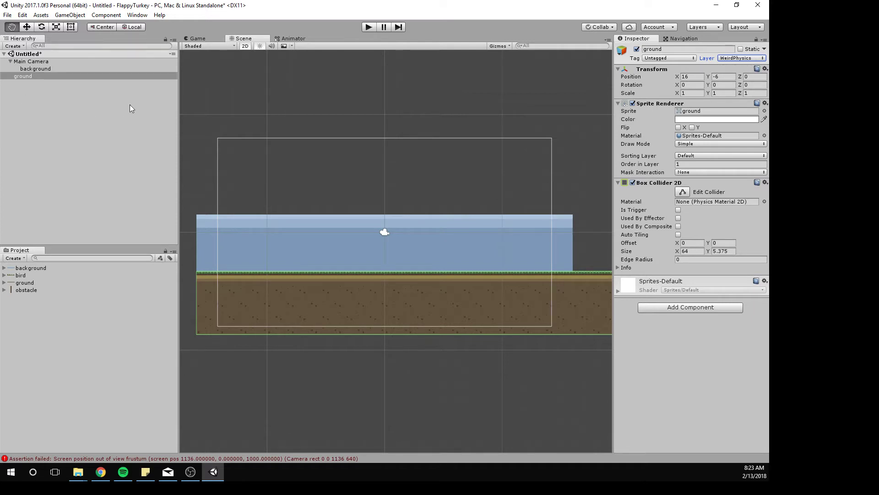
In the Physics 2D project settings, disable collisions between WeirdPhysics and itself in the layer collision matrix.
left_click(23, 15)
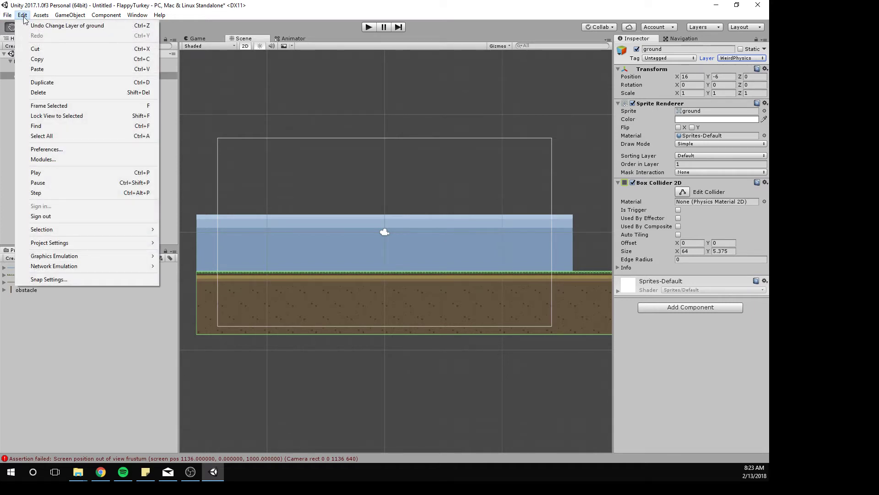
mouse_move(54, 247)
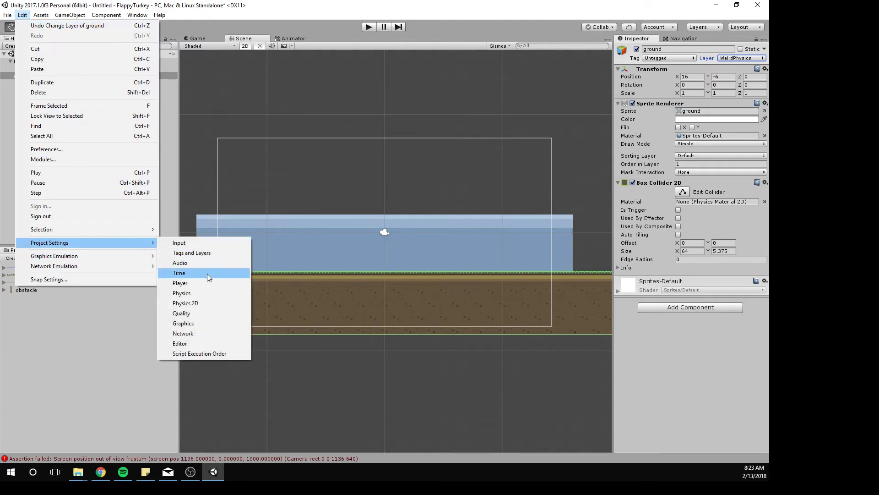
left_click(196, 303)
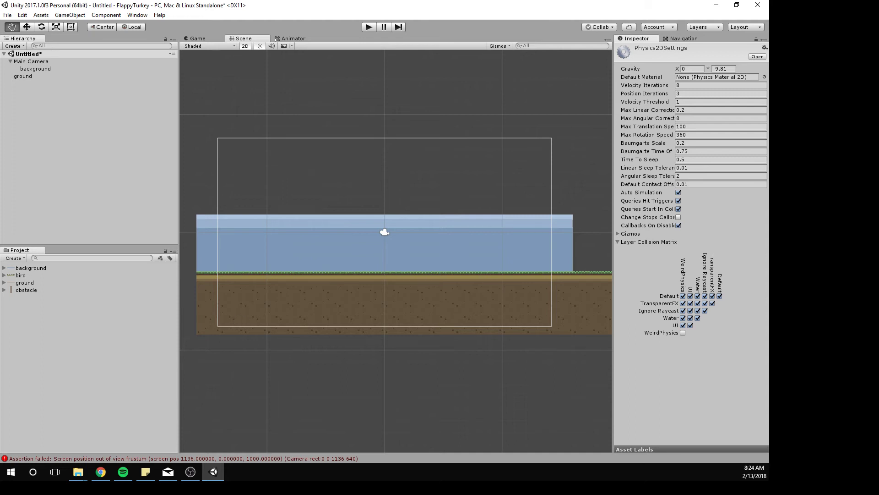
Run the game briefly to check the background and ground, and stop it.
left_click(368, 27)
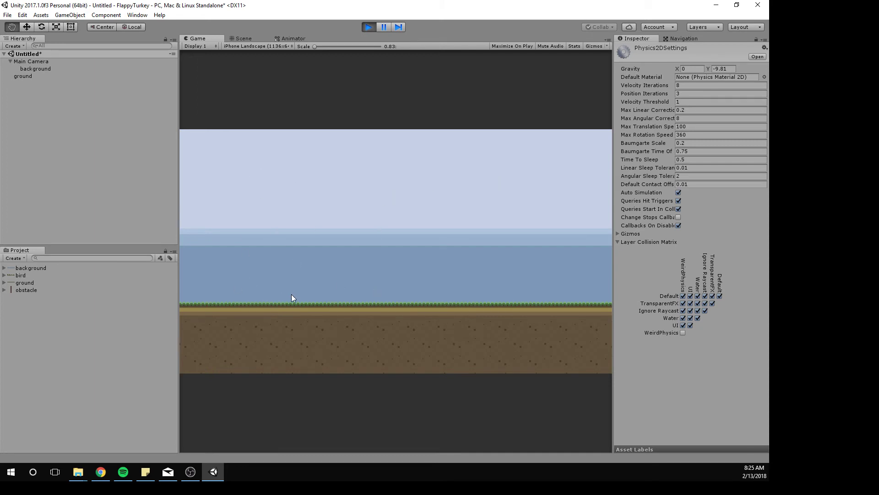
left_click(367, 27)
left_click(189, 476)
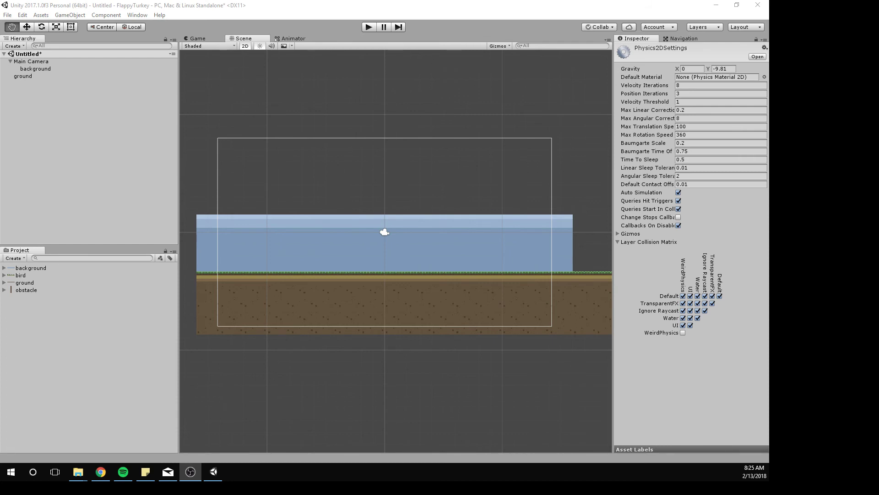
key("alt+Tab")
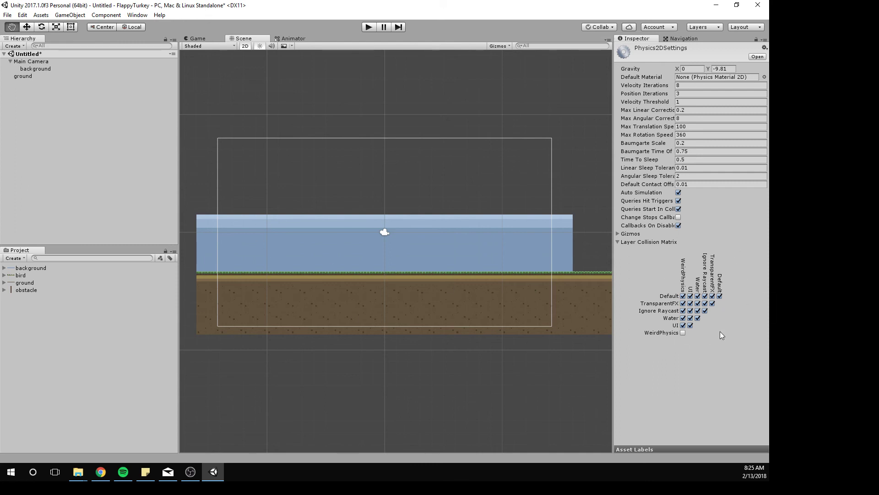
Duplicate the ground object and set the copy's X position to 60.
left_click(20, 77)
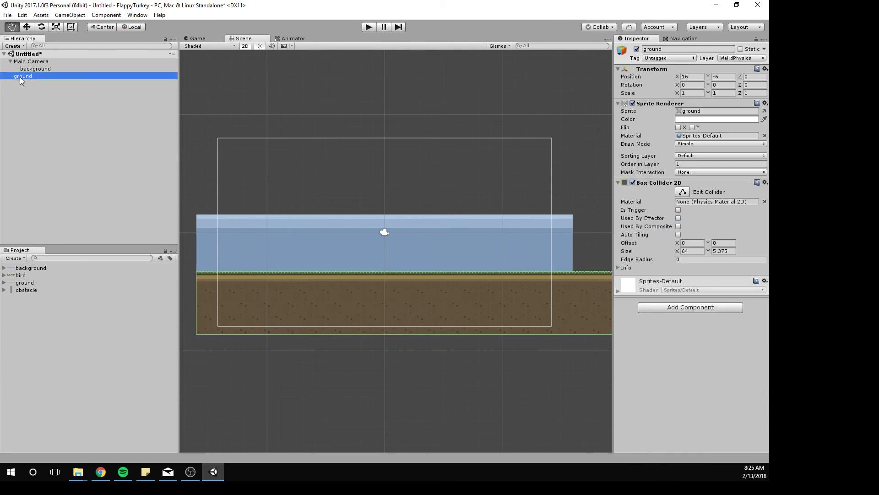
right_click(20, 77)
left_click(33, 115)
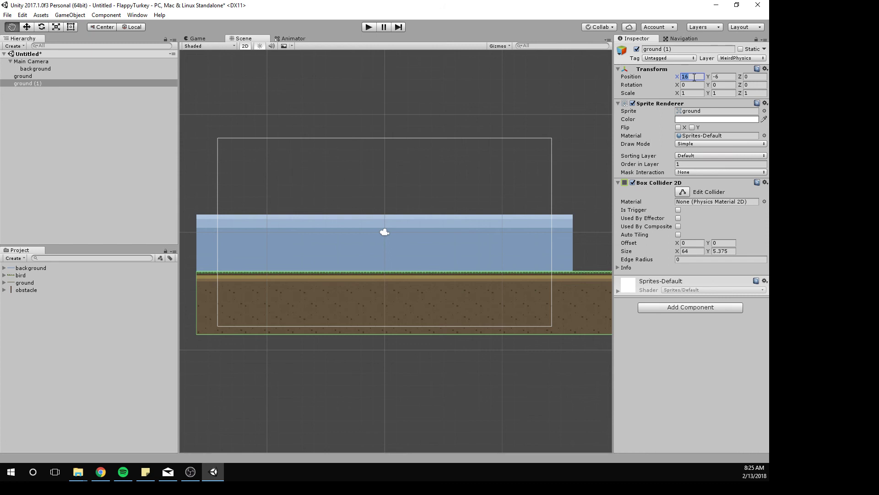
type("60")
Move the duplicated ground along X to the end of the first ground piece and set its X position to 80.
scroll(519, 317, "down", 6)
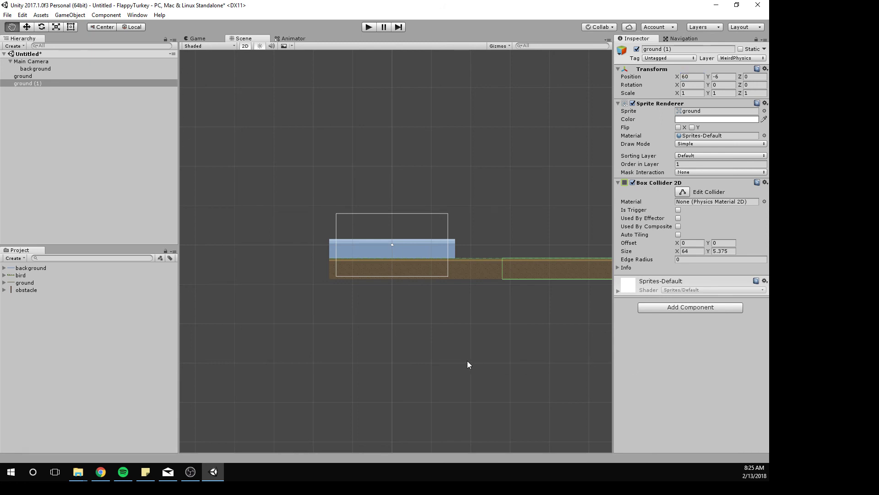
left_click_drag(467, 365, 323, 354)
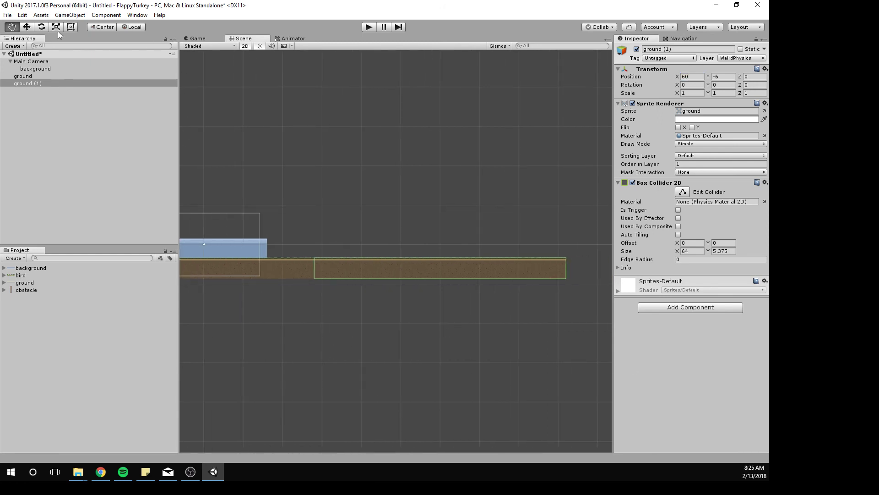
left_click(27, 27)
left_click_drag(446, 264, 525, 265)
left_click(696, 76)
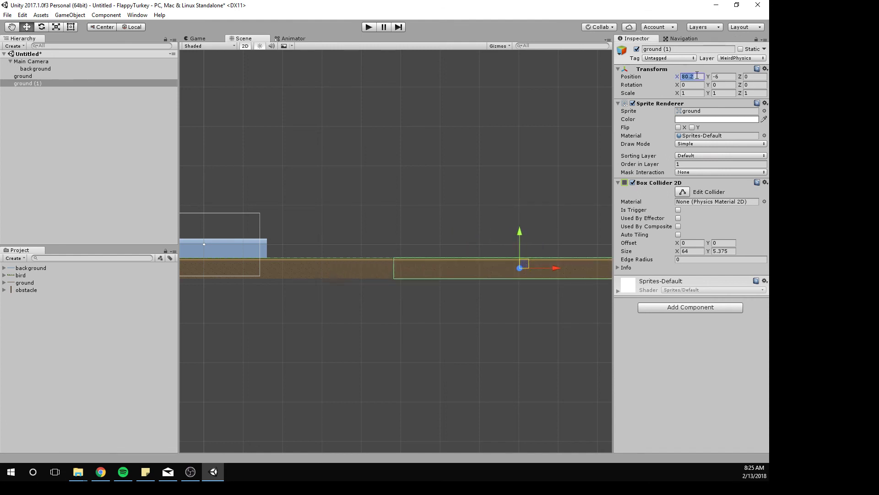
type("80")
left_click(490, 383)
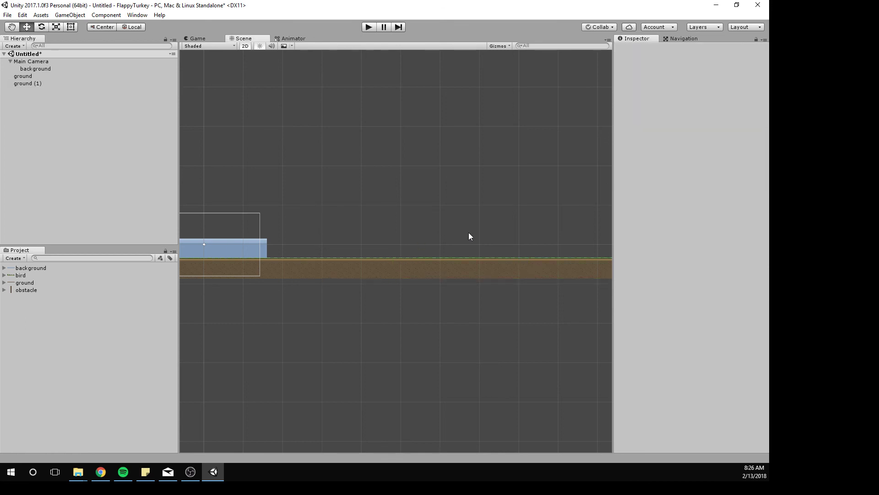
Compare the two ground pieces and examine how the ground sits relative to the camera frame and background.
left_click(33, 76)
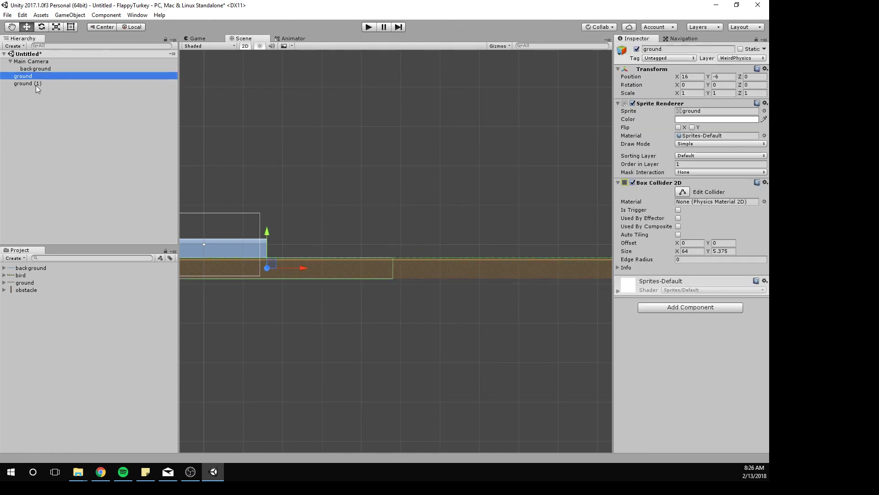
left_click(36, 83)
left_click(40, 76)
left_click(41, 82)
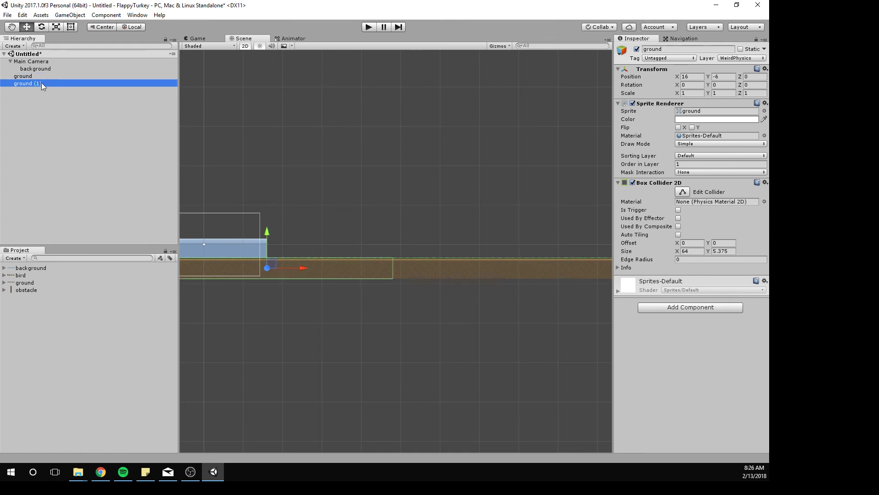
left_click(38, 75)
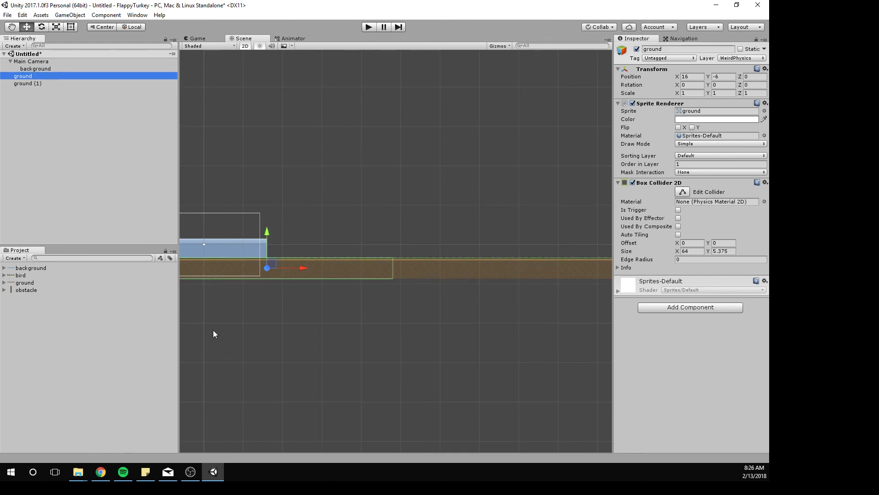
left_click(11, 27)
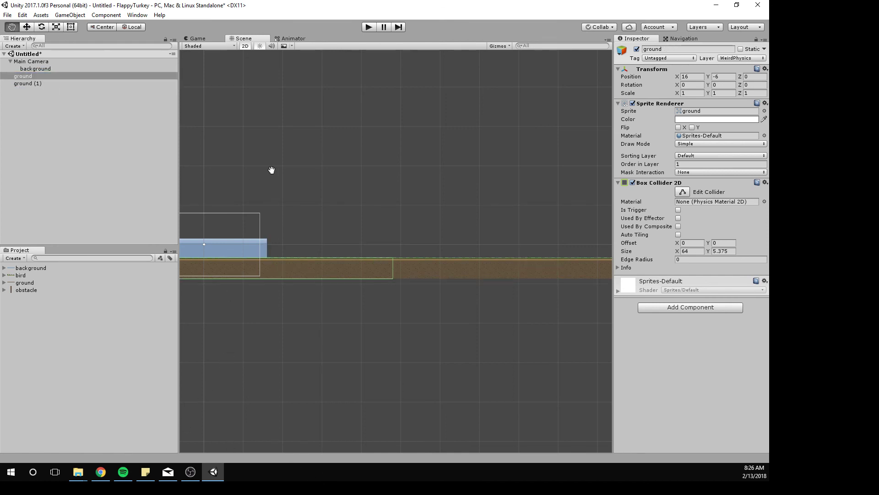
left_click_drag(271, 171, 431, 179)
scroll(426, 292, "up", 6)
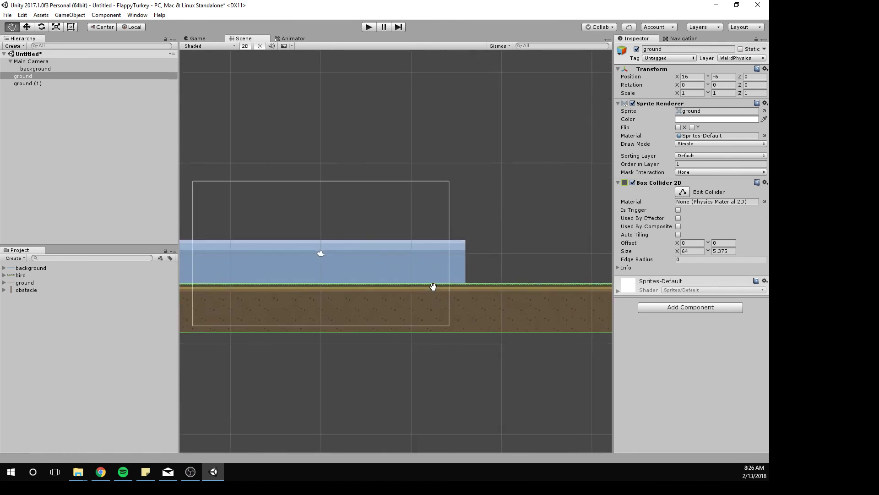
left_click_drag(262, 100, 373, 126)
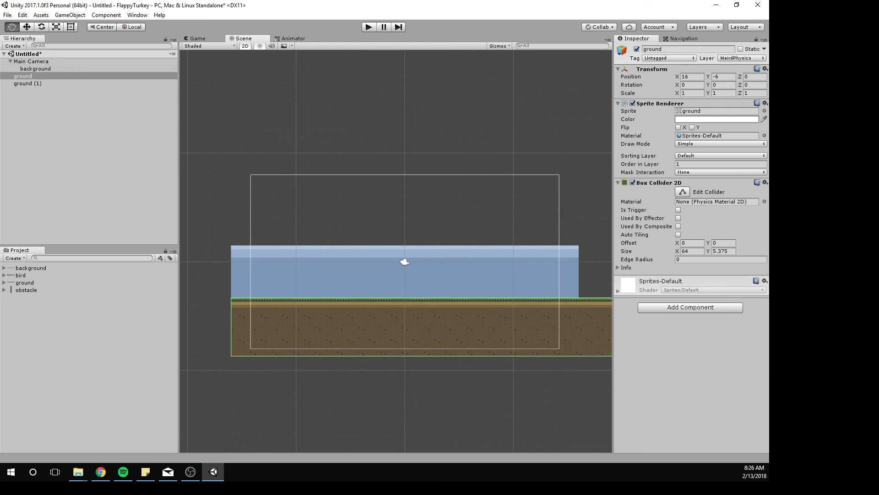
key("alt+Tab")
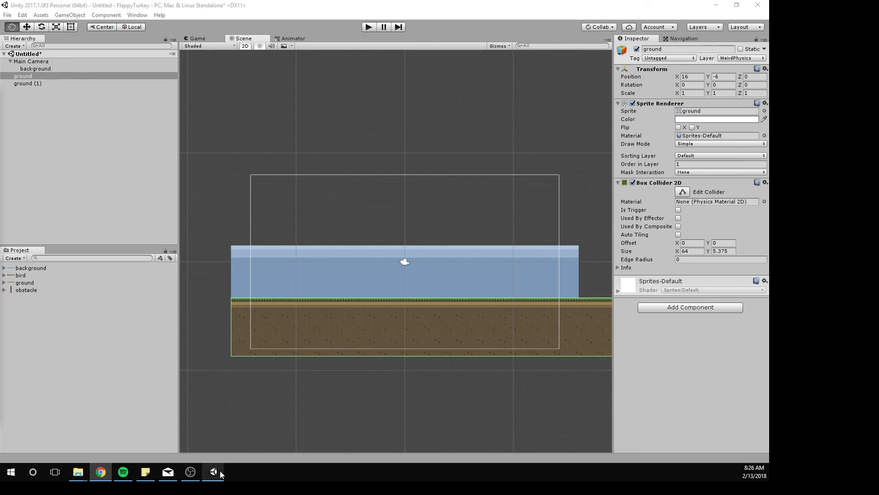
left_click(192, 469)
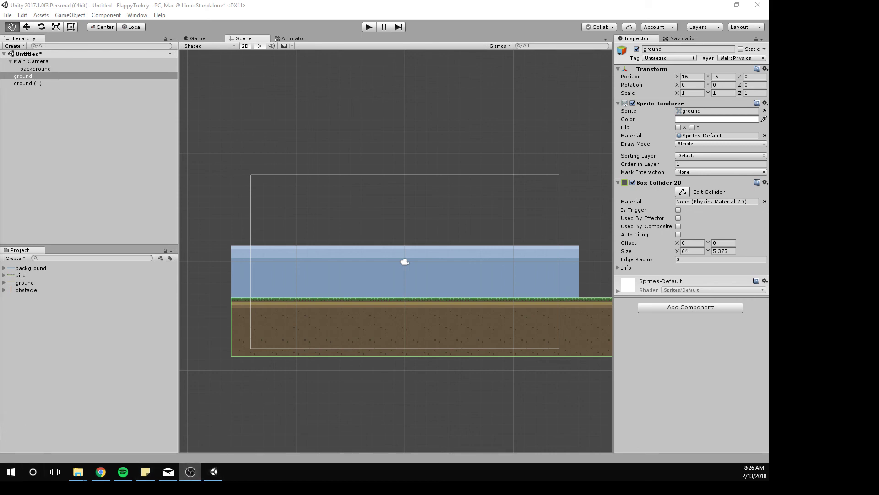